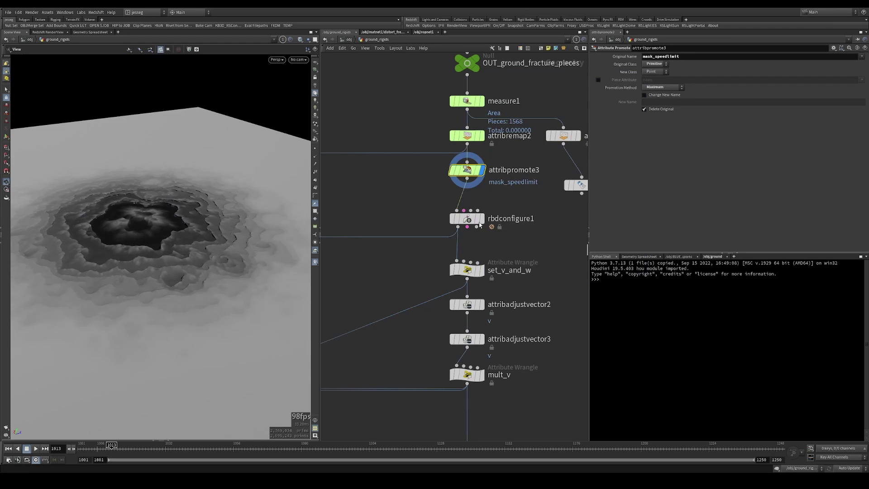
Step: Display the rbdconfigure1 node and check its parameters and geometry information
drag(511, 194, 398, 247)
key(r)
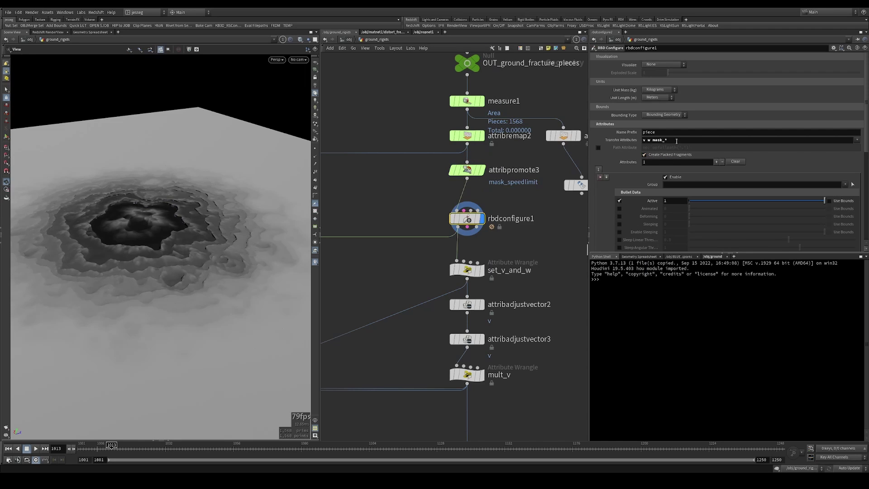
middle_click(464, 220)
scroll(362, 242, down, 2)
Step: Display the explodedview1 node and examine the separated fracture pieces from above and up close
middle_drag(337, 241, 481, 225)
drag(433, 264, 398, 235)
key(r)
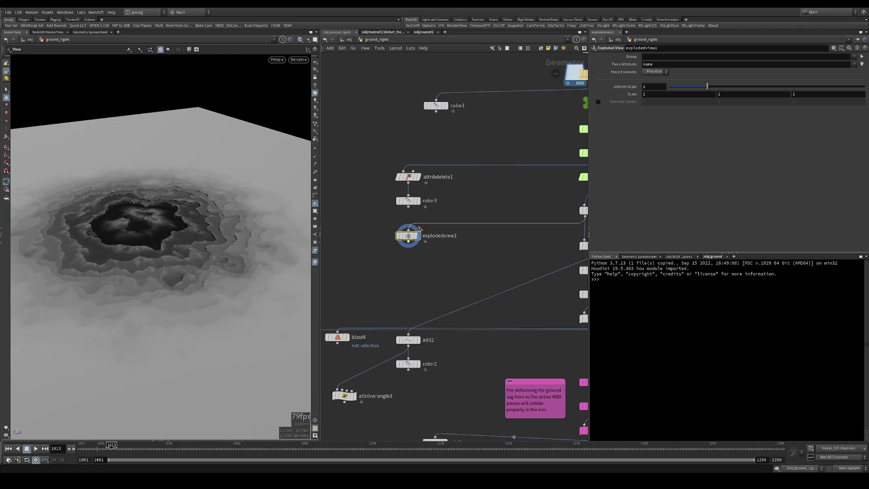
drag(227, 206, 209, 238)
right_drag(159, 236, 76, 230)
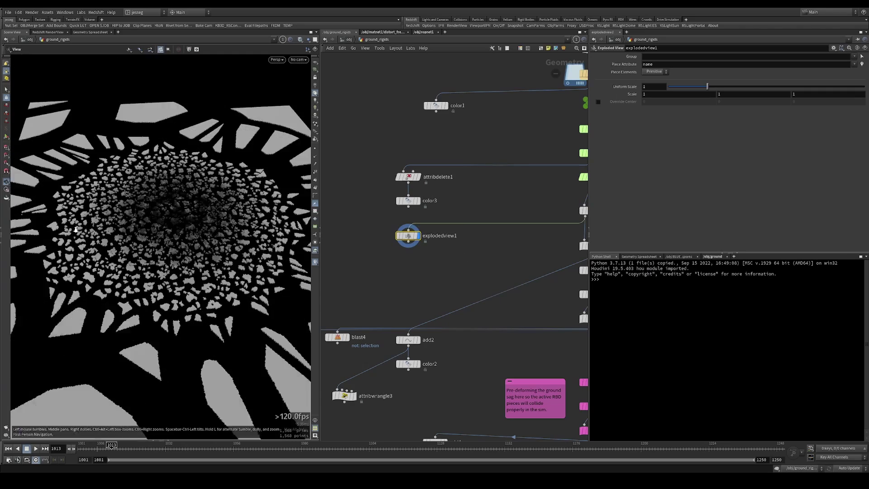
mouse_move(195, 245)
mouse_down()
mouse_move(158, 210)
mouse_move(187, 213)
mouse_move(194, 256)
mouse_up()
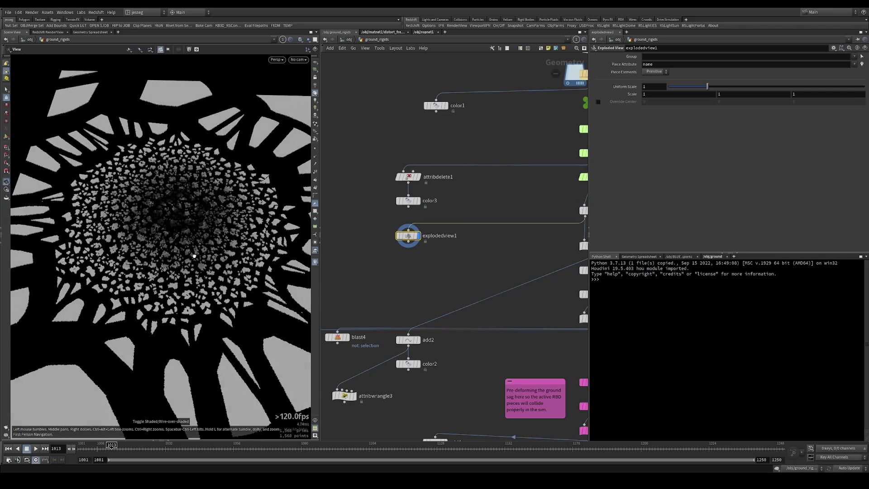
right_drag(195, 256, 189, 222)
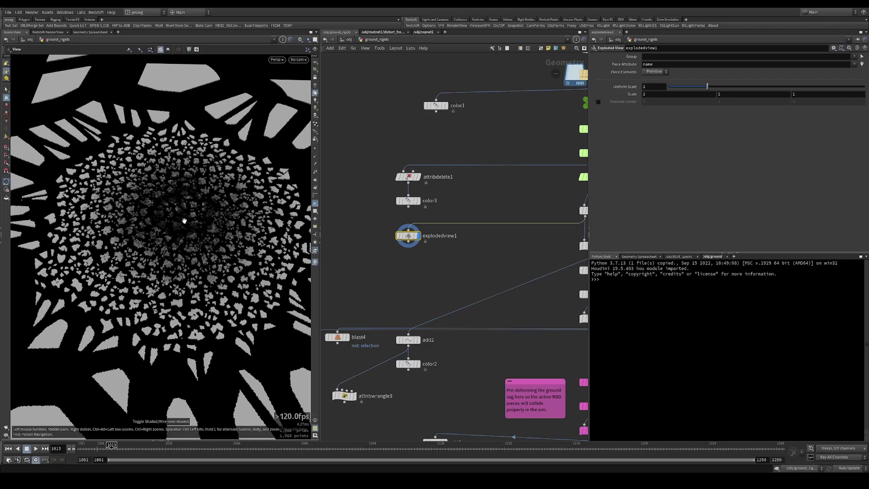
right_drag(265, 223, 289, 226)
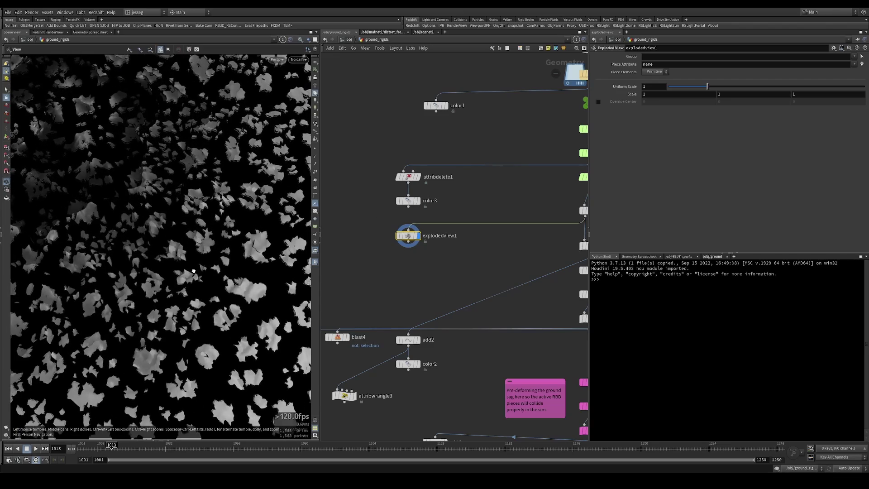
drag(290, 226, 240, 267)
Step: Display the rbdconfigure1 node again and examine the assembled ground surface around the crater
middle_drag(552, 217, 408, 229)
click(445, 222)
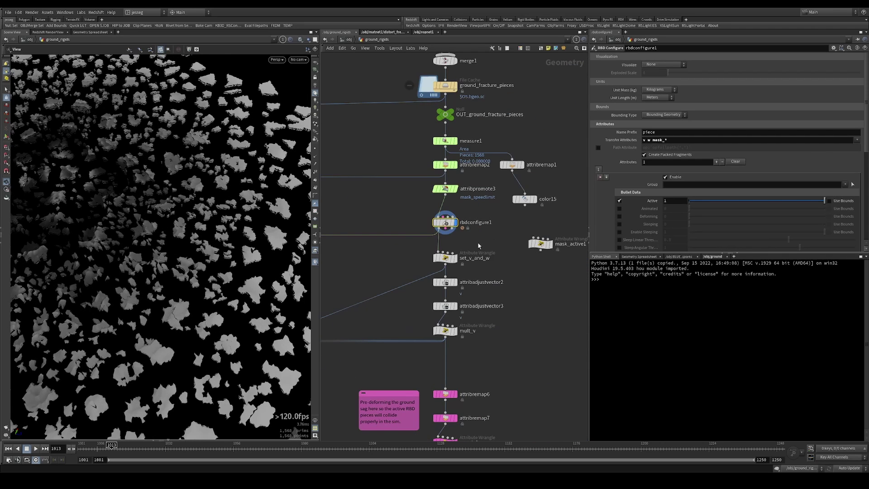
middle_drag(91, 180, 215, 187)
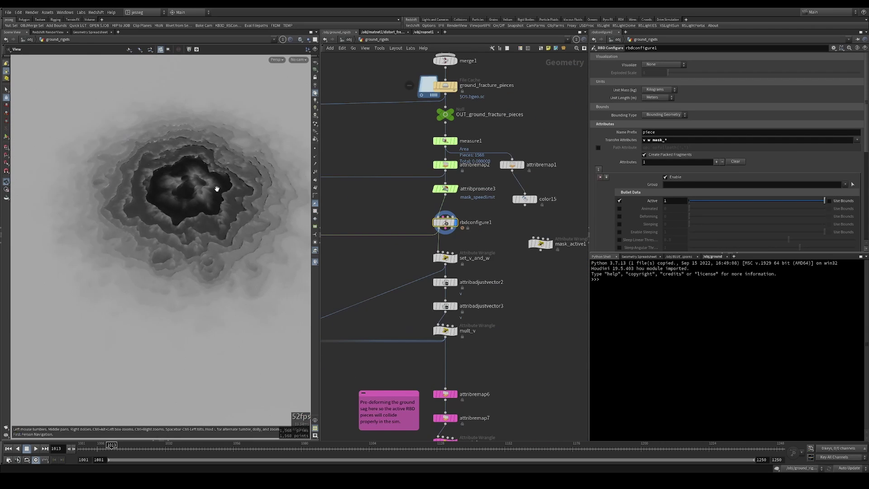
right_drag(215, 187, 200, 192)
drag(199, 192, 182, 181)
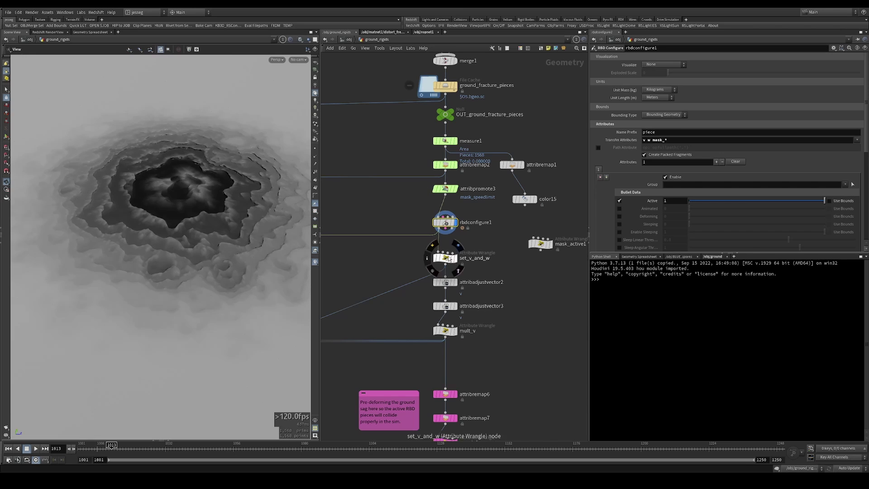
middle_drag(510, 219, 535, 207)
drag(497, 229, 436, 194)
middle_drag(484, 225, 485, 197)
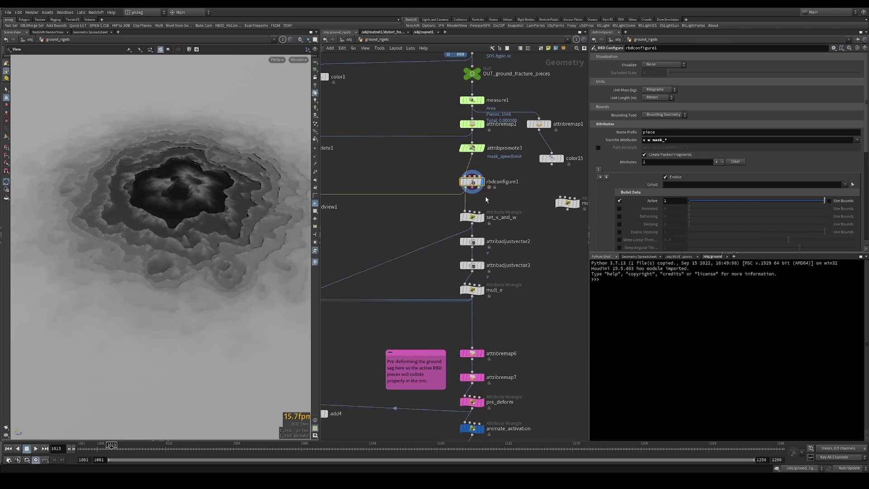
Step: Display the set_v_and_w wrangle and examine its VEX code and its place in the node chain
drag(500, 201, 413, 225)
drag(155, 208, 165, 183)
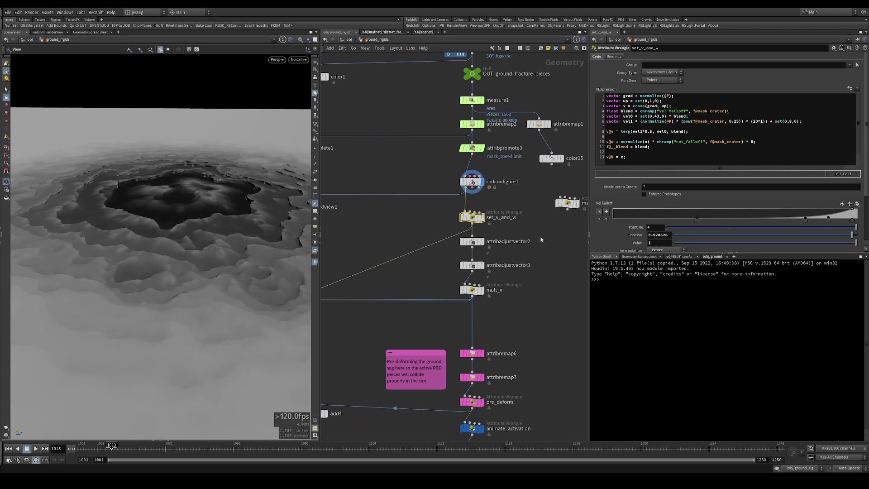
drag(429, 211, 509, 228)
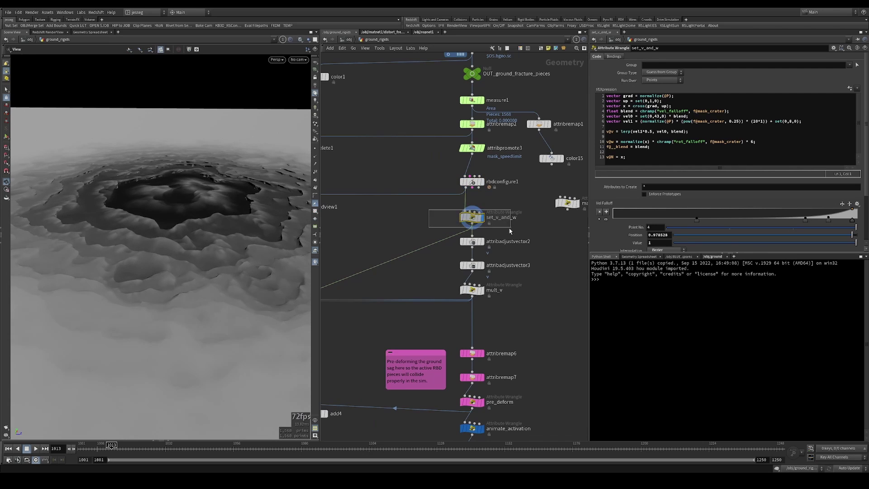
middle_drag(391, 215, 477, 211)
scroll(471, 212, down, 2)
drag(452, 222, 383, 276)
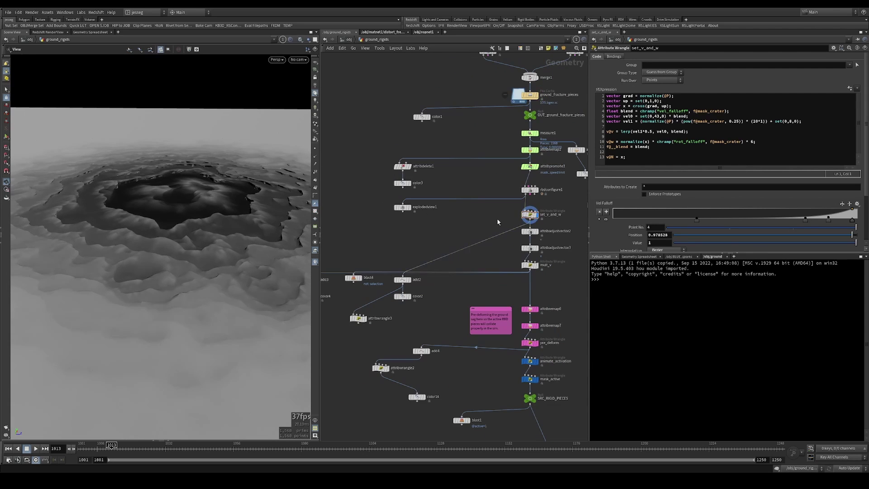
middle_drag(516, 202, 423, 243)
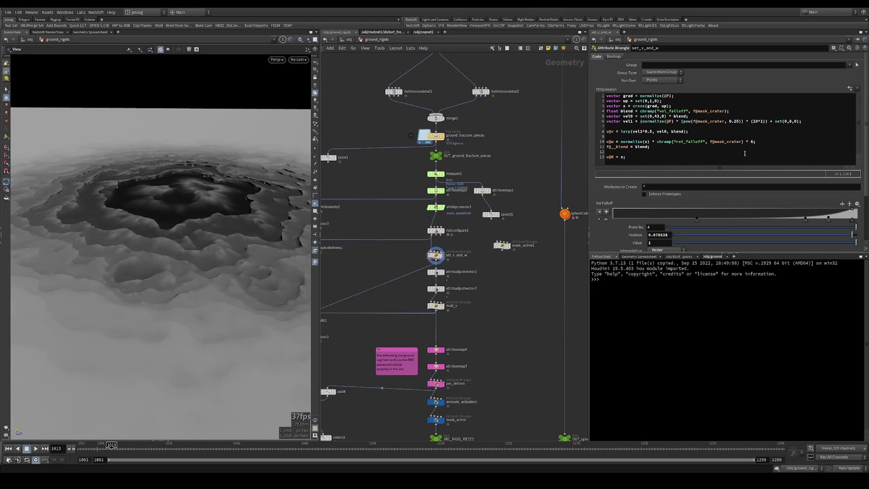
drag(657, 158, 662, 132)
click(670, 137)
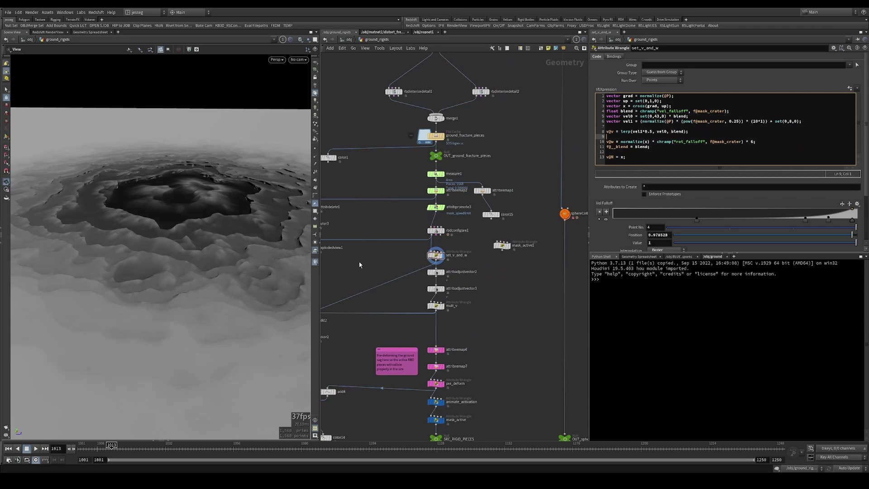
Step: Examine the v@v and v@w assignment lines in the set_v_and_w wrangle's VEX code
scroll(476, 224, up, 3)
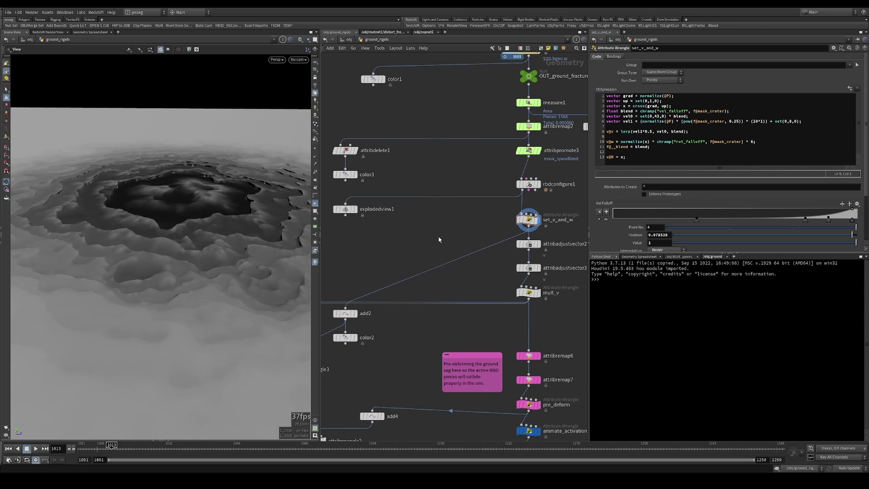
key(Tab)
click(615, 132)
drag(615, 132, 693, 135)
click(614, 152)
drag(605, 141, 740, 142)
click(610, 152)
click(410, 228)
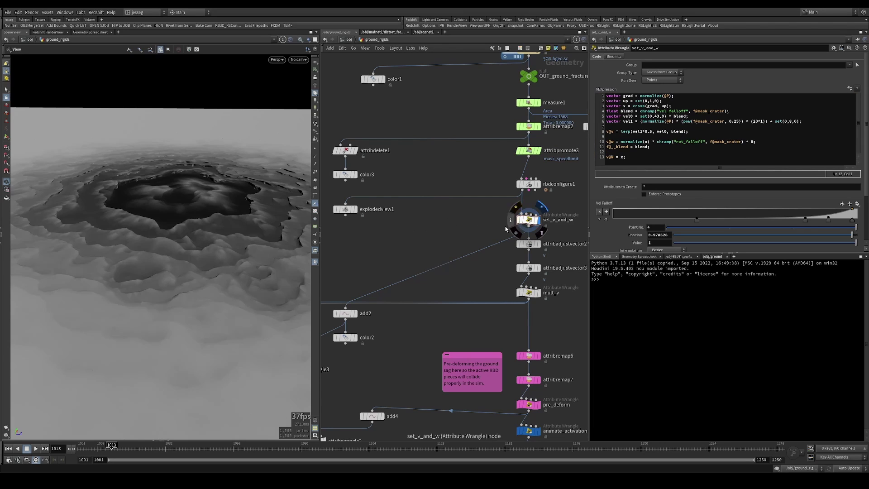
click(528, 227)
key(Tab)
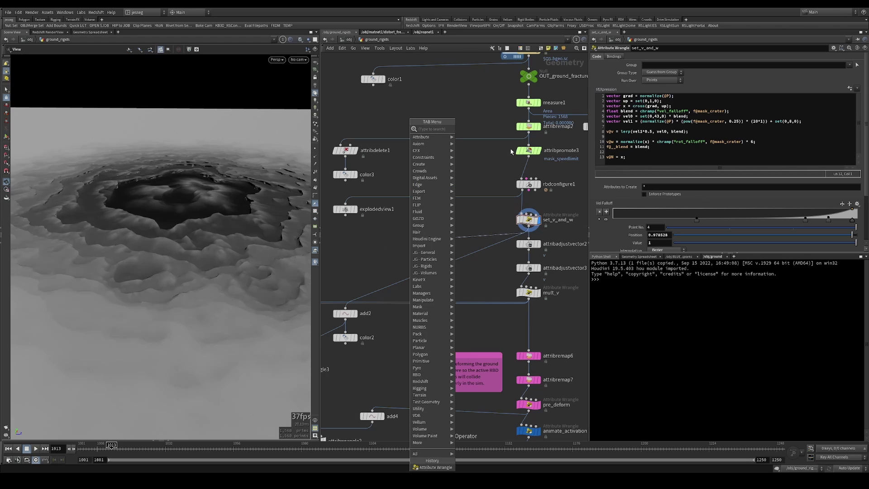
click(499, 219)
Step: Move the add2 node up to just below explodedview1 and display it
middle_drag(392, 271, 469, 222)
scroll(469, 221, up, 1)
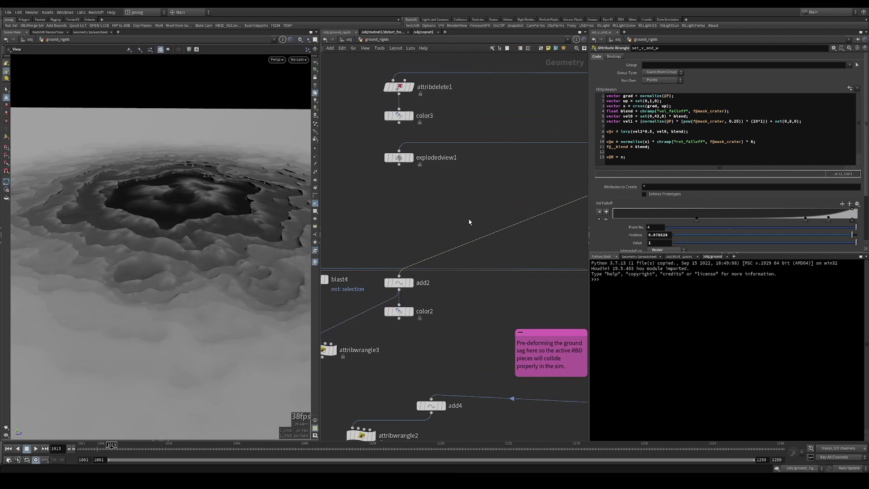
drag(397, 286, 422, 220)
click(434, 215)
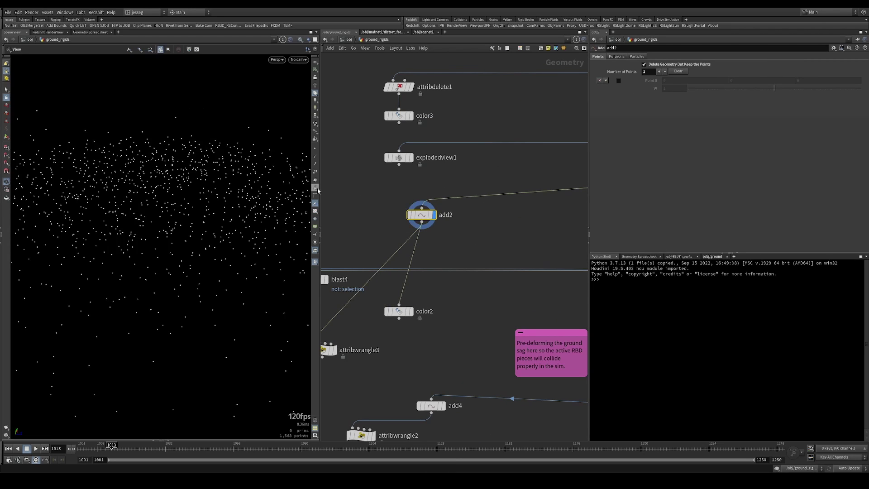
Step: Examine the points' velocity vectors around the crater from the side, from above and at an angle
mouse_move(271, 182)
mouse_down()
mouse_move(169, 188)
mouse_move(165, 179)
mouse_move(97, 210)
mouse_move(172, 168)
mouse_move(184, 199)
mouse_move(174, 141)
mouse_move(175, 222)
mouse_up()
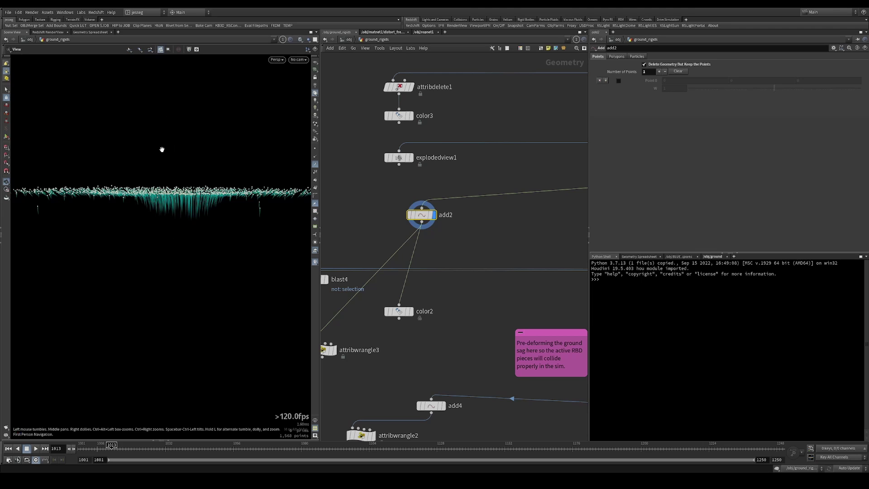
mouse_move(163, 150)
mouse_down()
mouse_move(163, 194)
mouse_move(135, 198)
mouse_move(169, 191)
mouse_up()
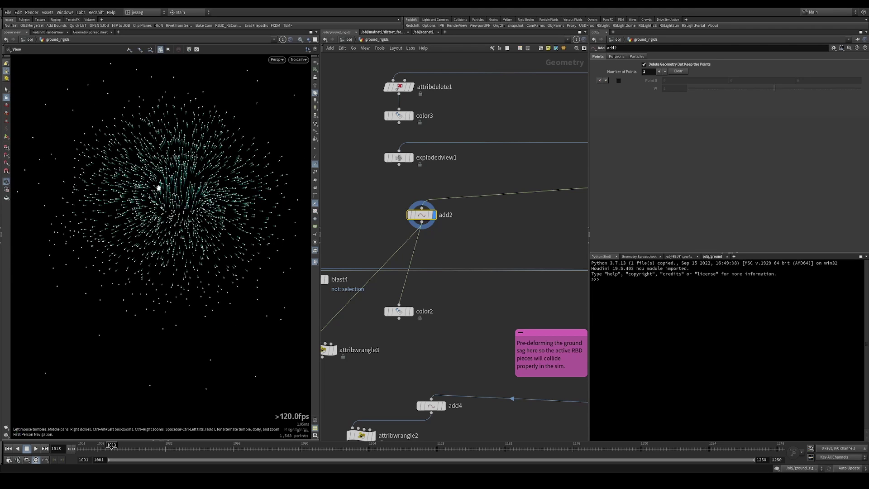
mouse_move(153, 224)
mouse_down()
mouse_move(132, 199)
mouse_move(149, 225)
mouse_move(141, 210)
mouse_move(144, 222)
mouse_move(196, 208)
mouse_up()
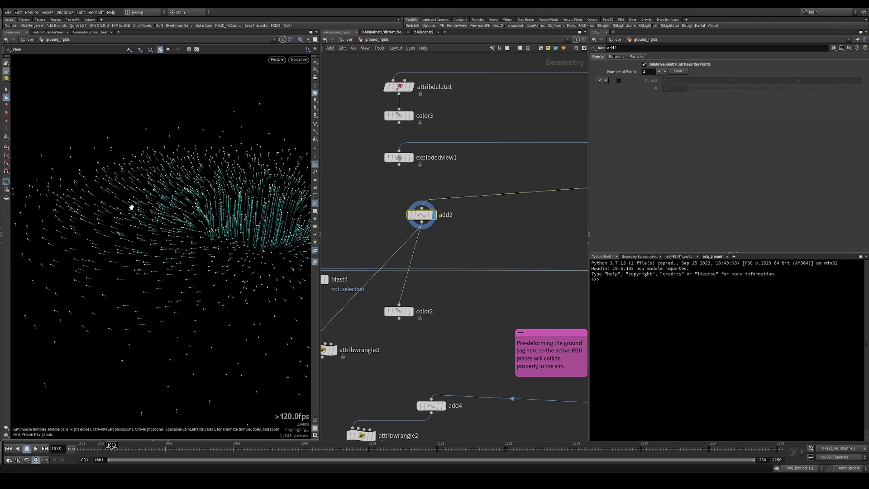
drag(130, 206, 155, 223)
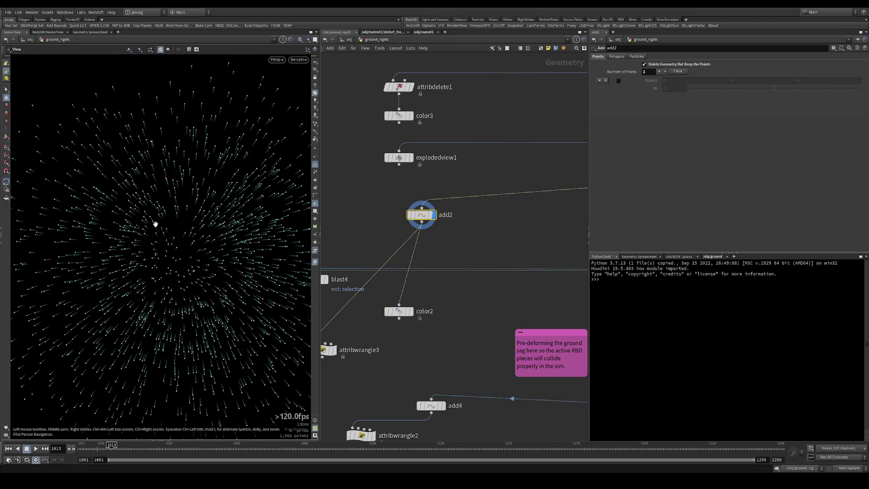
mouse_move(238, 217)
mouse_down()
mouse_move(192, 235)
mouse_move(140, 168)
mouse_move(105, 225)
mouse_move(163, 190)
mouse_move(172, 203)
mouse_move(161, 236)
mouse_up()
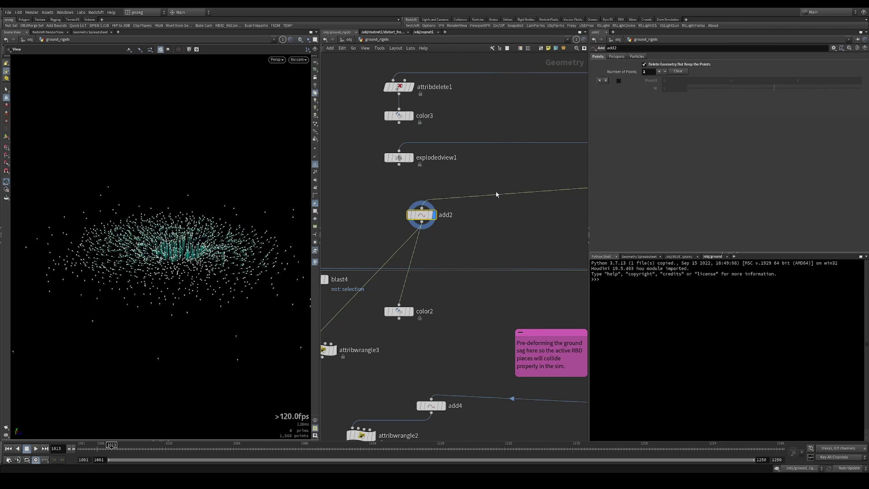
Step: Add an Attribute Wrangle node beside the add2 node
scroll(468, 220, down, 5)
scroll(467, 220, down, 3)
scroll(480, 228, up, 3)
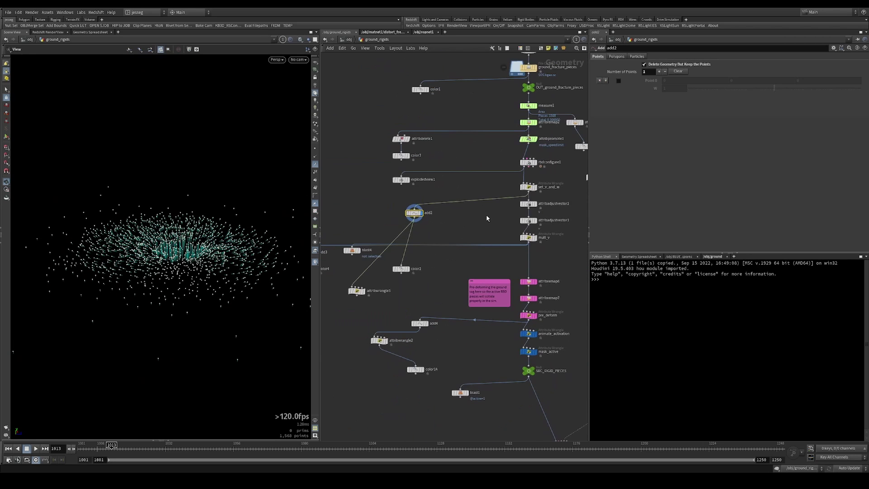
key(Tab)
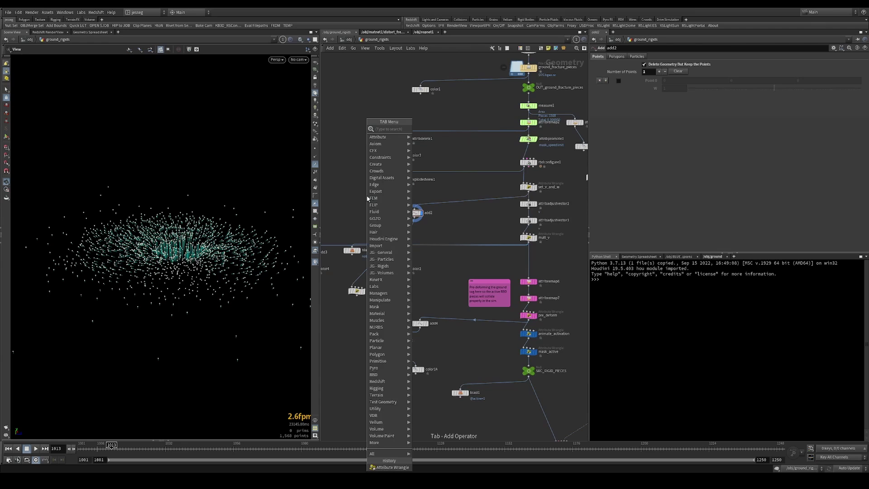
text(aw)
key(Return)
key(Return)
drag(448, 201, 368, 213)
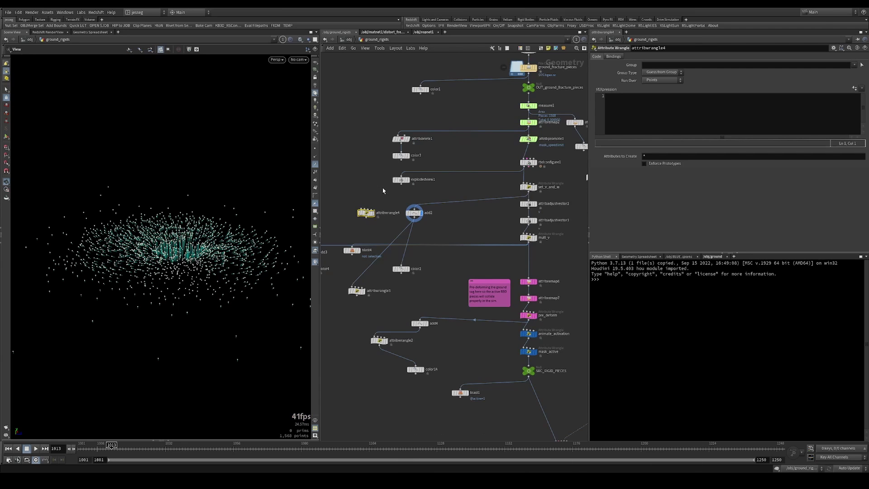
Step: Wire the set_v_and_w output into the new Attribute Wrangle, display it and shift it away from add2
click(362, 209)
click(529, 192)
middle_drag(362, 200, 406, 193)
click(410, 206)
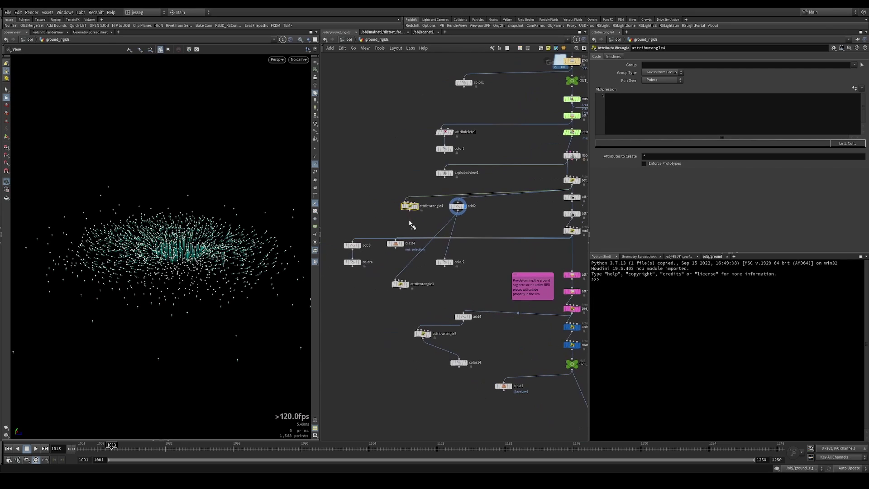
click(415, 206)
drag(412, 206, 392, 206)
middle_click(393, 206)
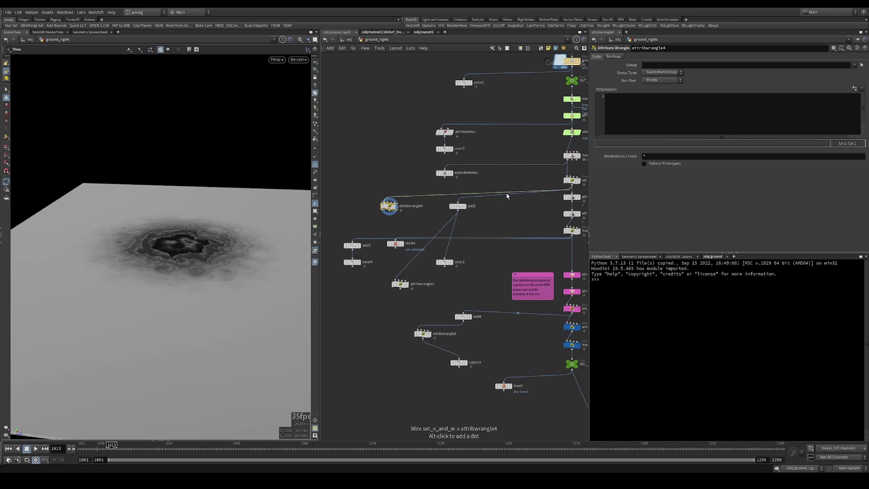
Step: Examine the f@mask_crater term in the vel1 expression of the set_v_and_w wrangle
middle_drag(570, 182, 494, 195)
click(496, 194)
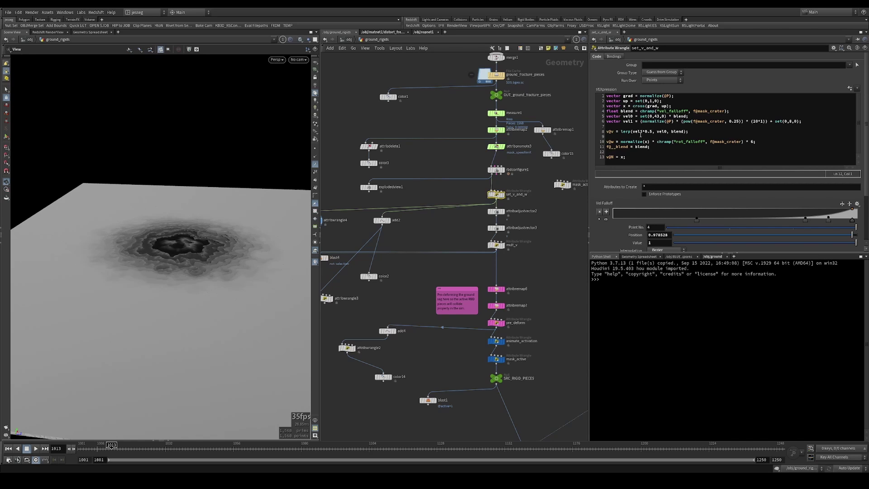
double_click(716, 122)
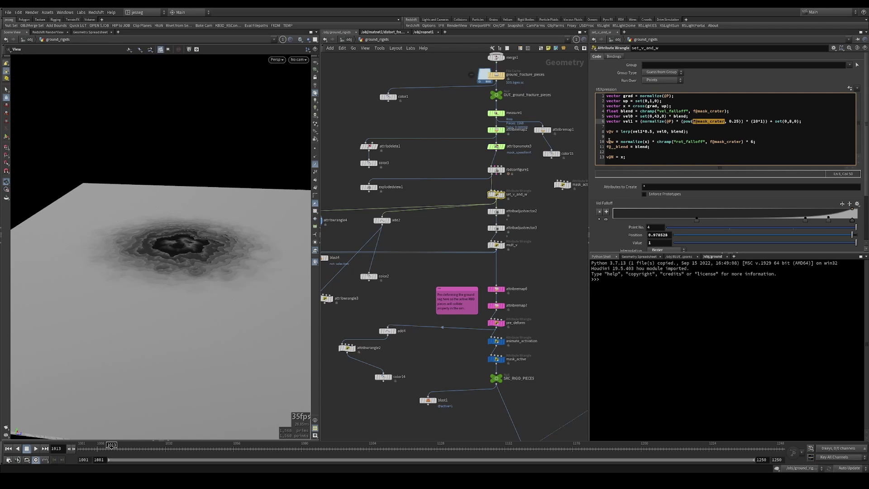
Step: Define vector vel1 = set(0,1,0); and vector vel2 = normalize(v@P); in the new Attribute Wrangle's VEXpression
middle_drag(356, 202, 417, 195)
click(375, 211)
click(676, 99)
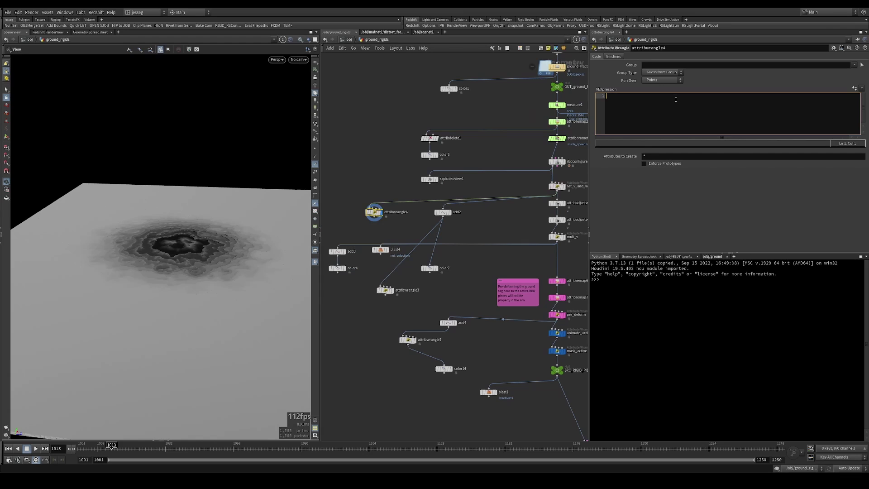
text(vector vel1 = set(0,1,0);)
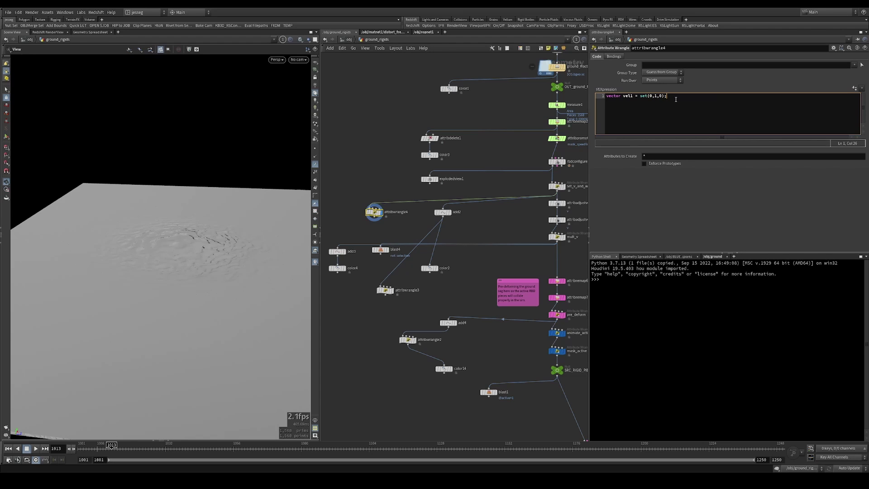
key(Return)
text(vector vel2 = normalize)
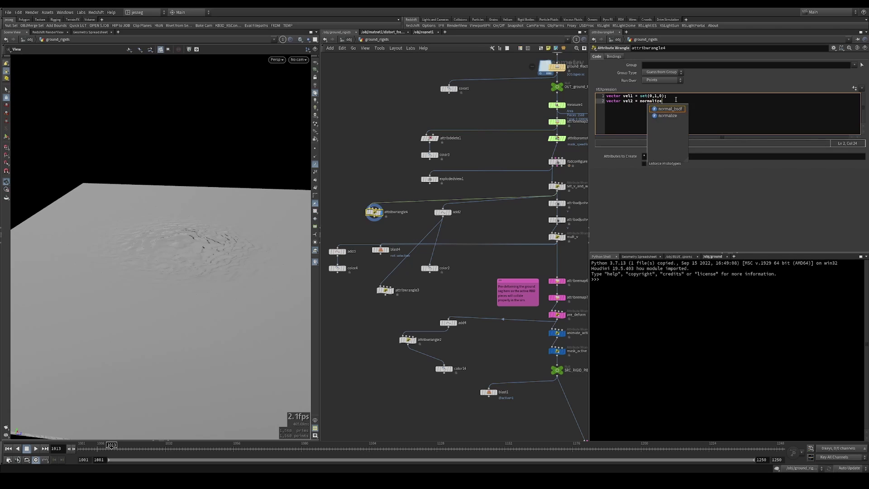
text((v@P);)
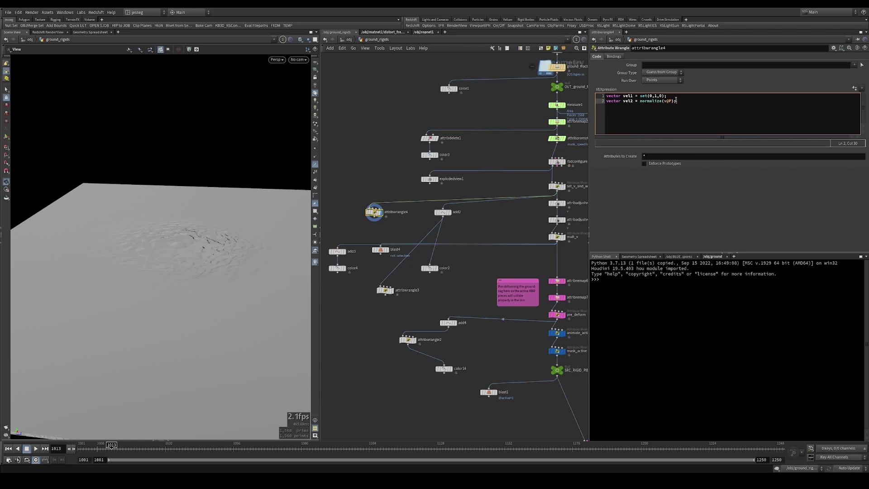
Step: Add the line v@N = vel2; below the two vector definitions, separated by a blank line
key(Return)
key(Return)
text(v@N = vel2;)
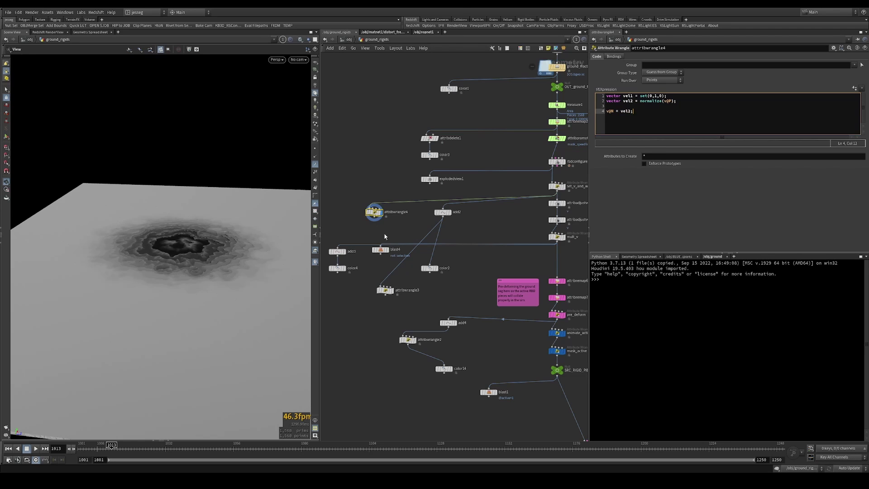
Step: Wire the new wrangle's output into add2, display add2 and show the point normals in the viewport
click(374, 219)
key(Escape)
drag(474, 229, 424, 207)
click(449, 211)
click(317, 166)
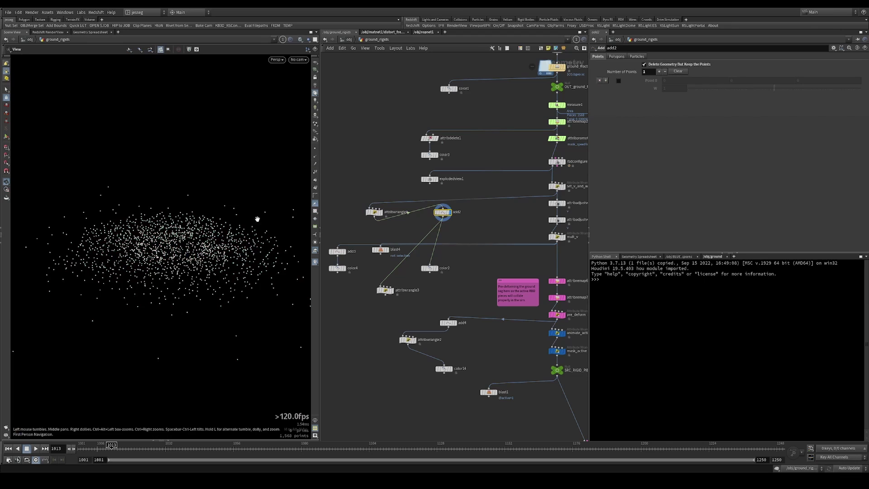
drag(190, 247, 173, 219)
click(315, 157)
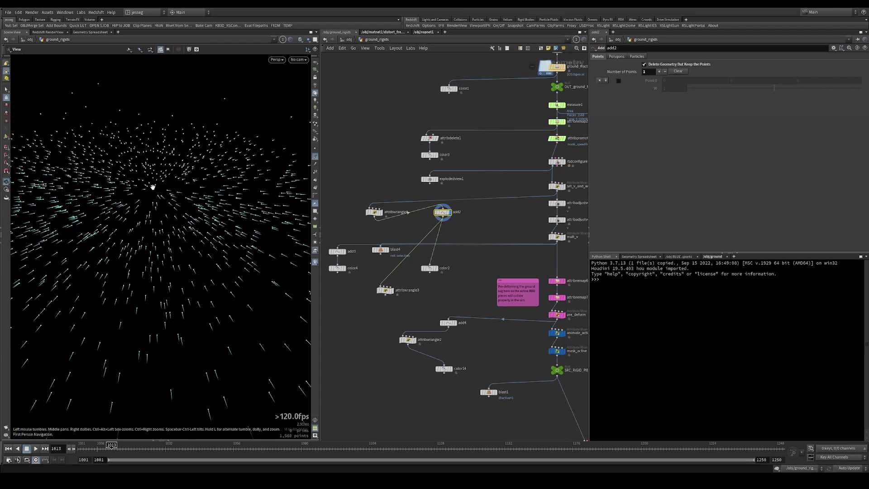
drag(149, 188, 217, 200)
Step: Add float blend = chramp("falloff_vel_blend", f@mask_crater); below the vel2 line in the new wrangle
click(374, 212)
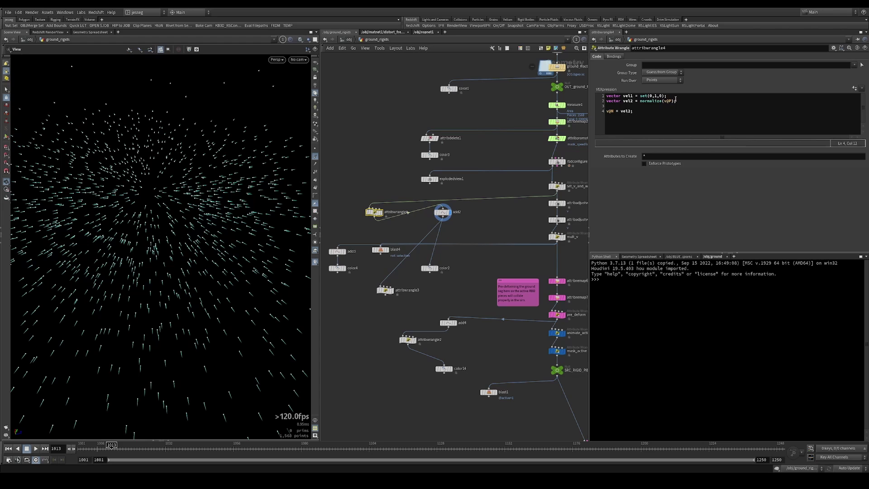
mouse_move(674, 100)
mouse_down()
mouse_move(654, 96)
mouse_move(662, 101)
mouse_up()
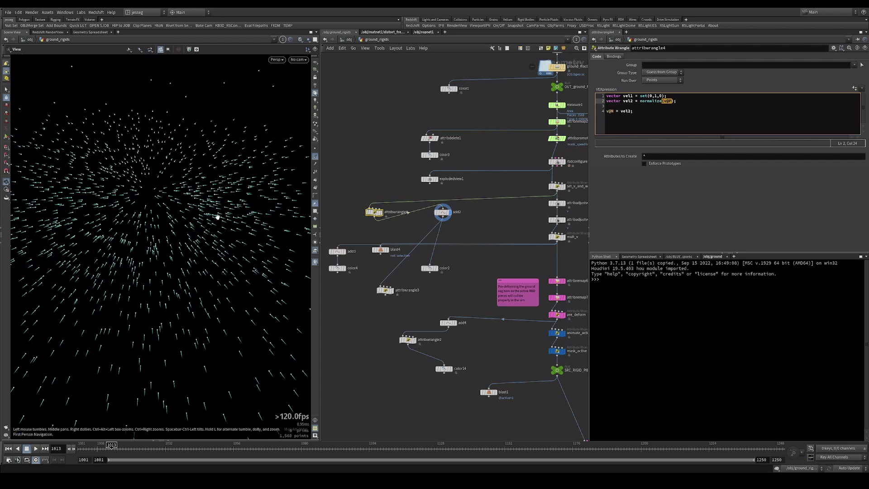
drag(218, 216, 237, 196)
drag(673, 101, 665, 101)
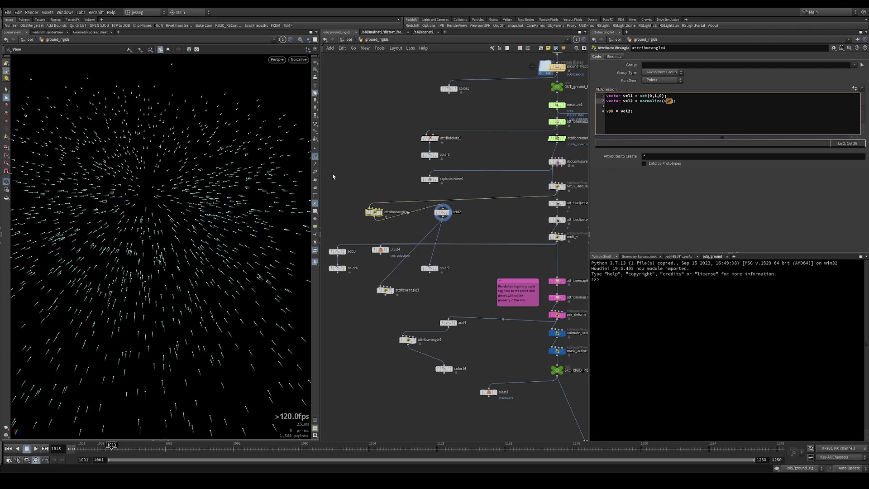
double_click(626, 112)
key(Up)
text(float blend = chramp(")
text(nd",)
key(Return)
key(Return)
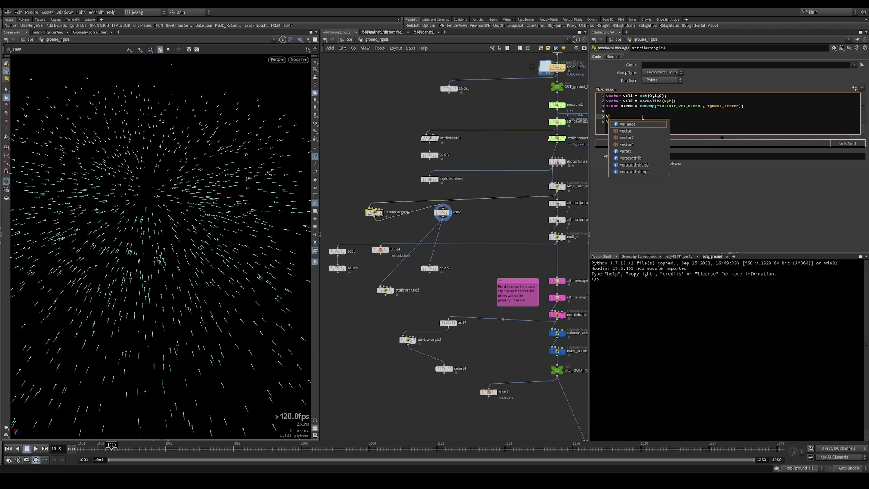
Step: Clear the stray lines and change the last line to v@N = lerp(vel1, vel2, blend);
key(BackSpace)
key(BackSpace)
key(Delete)
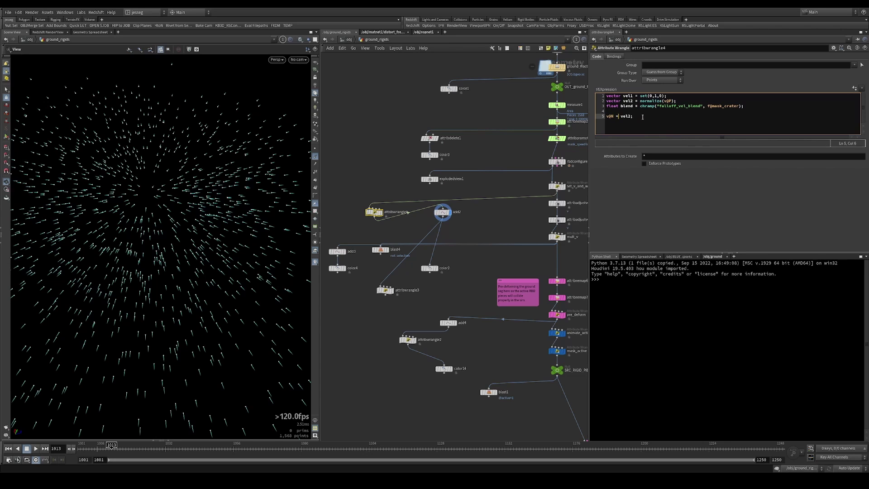
key(Delete)
text(rp(vel1, vel2)
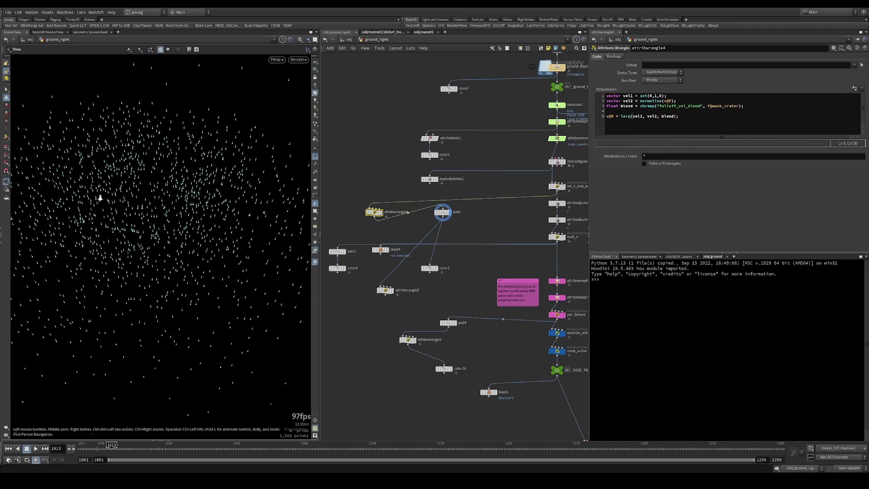
Step: Create the falloff_vel_blend ramp parameter from the code and reverse the ramp so it falls from 1 to 0
drag(97, 194, 208, 179)
click(854, 89)
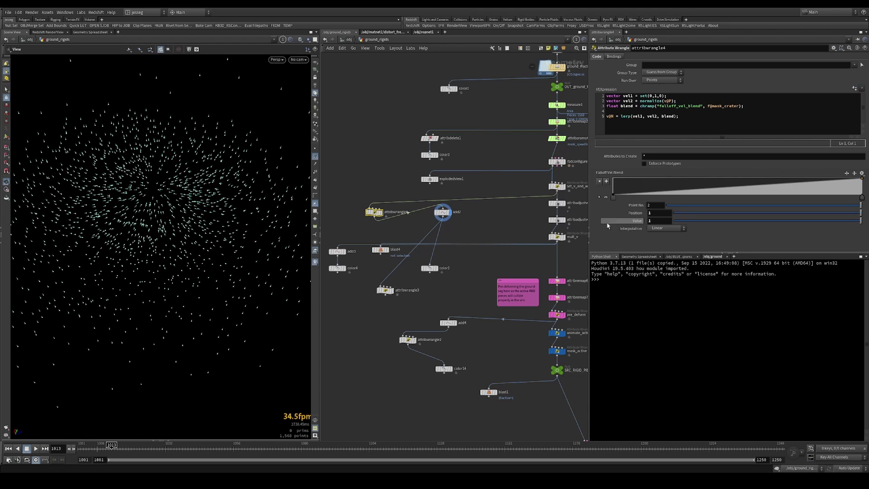
drag(145, 252, 142, 177)
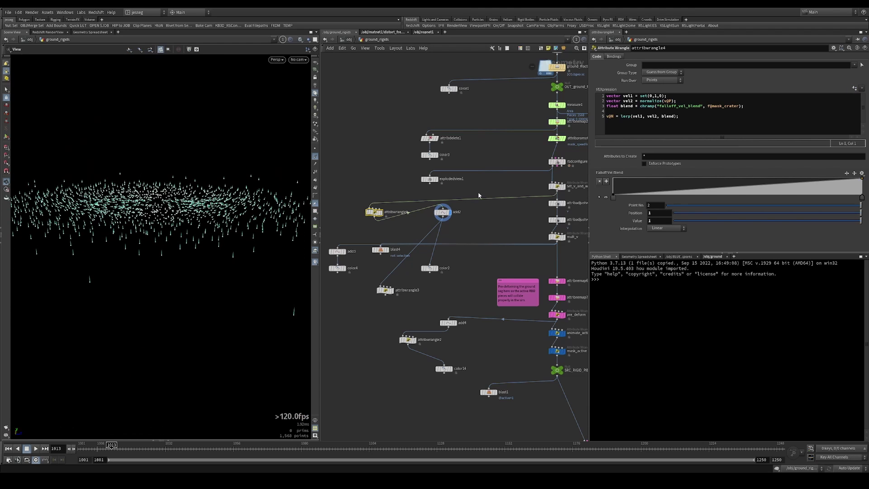
click(847, 173)
drag(187, 206, 154, 220)
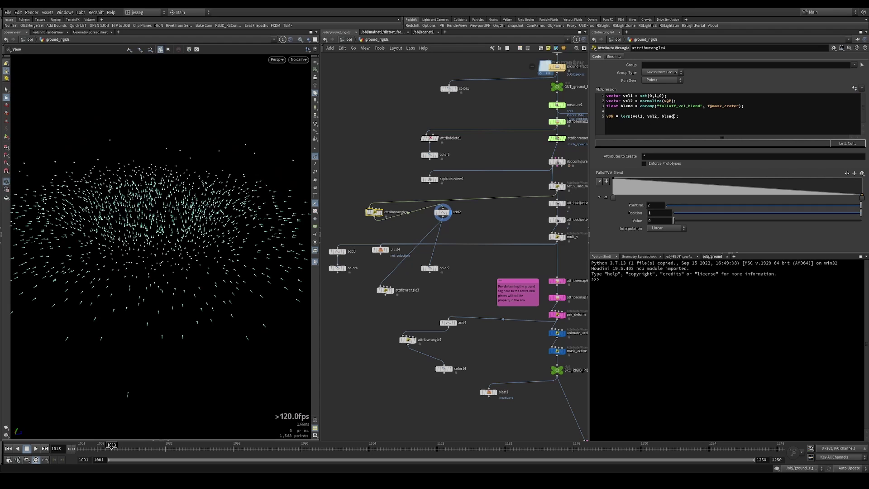
Step: Multiply the lerp result by 3 and move the blend ramp's first point to position about 0.506
click(675, 116)
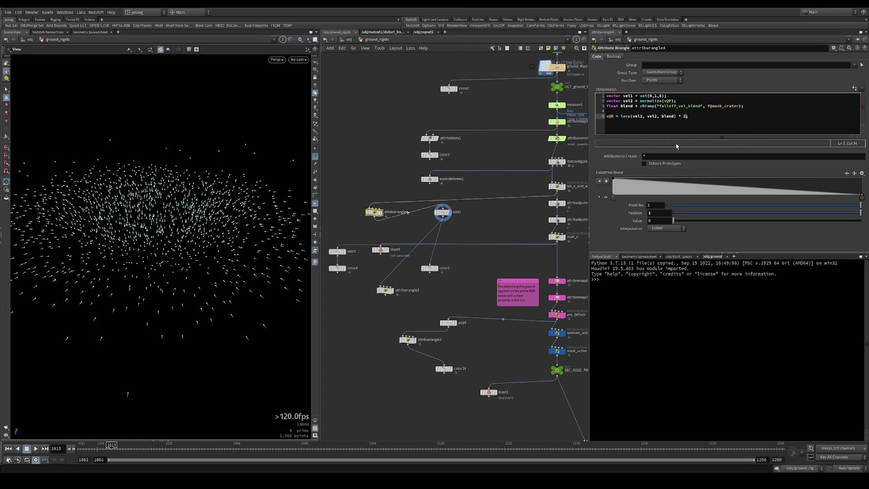
text(* 3)
drag(177, 283, 168, 199)
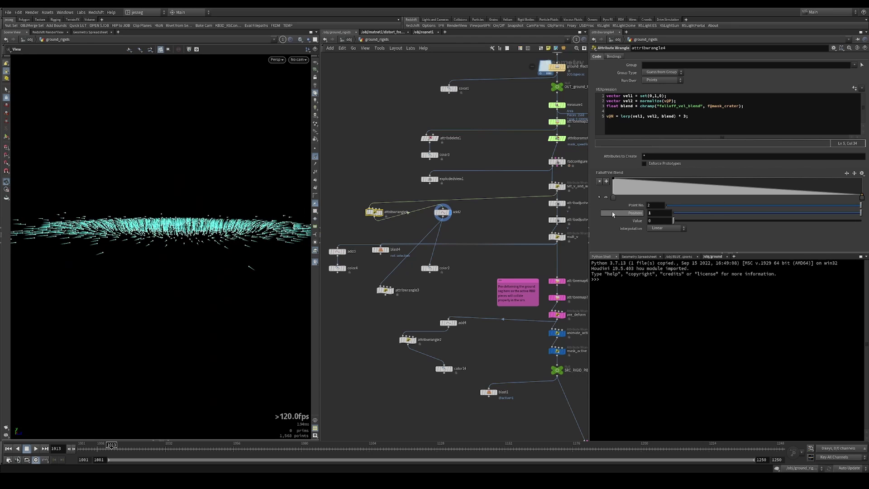
drag(618, 198, 739, 198)
drag(273, 231, 206, 237)
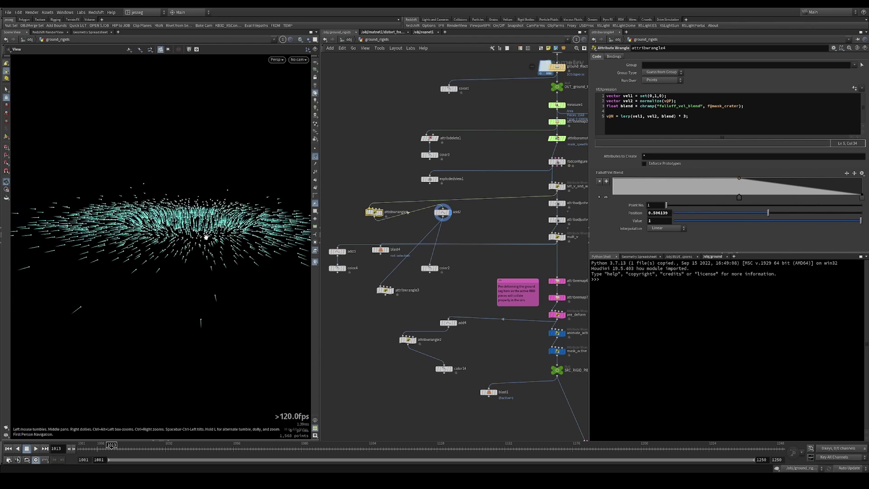
Step: Examine the vel0, vel1 and v@v lerp lines in the set_v_and_w wrangle
middle_drag(508, 193, 429, 220)
drag(438, 208, 510, 216)
click(680, 127)
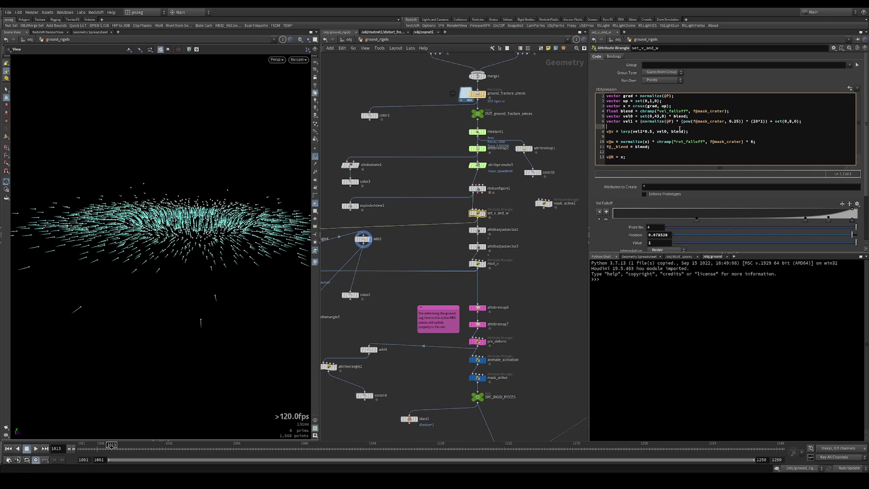
drag(695, 132, 605, 127)
click(640, 116)
click(669, 121)
drag(662, 122, 742, 122)
click(706, 131)
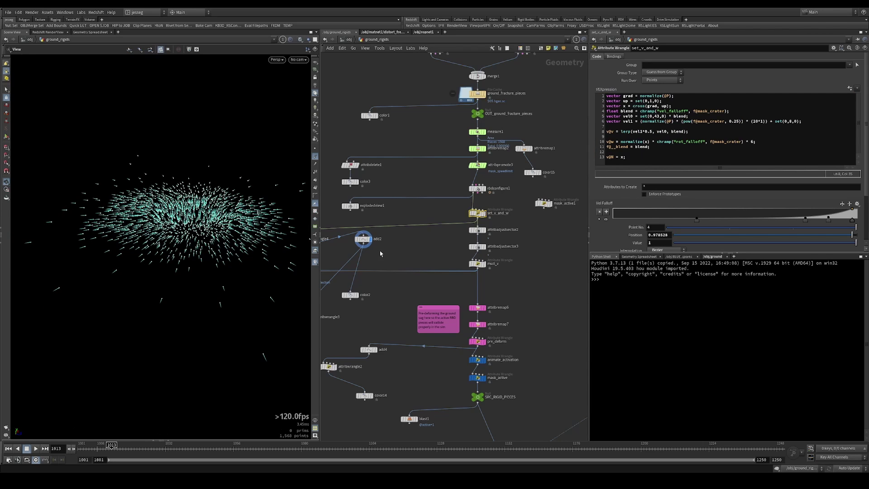
middle_drag(381, 254, 434, 248)
click(348, 233)
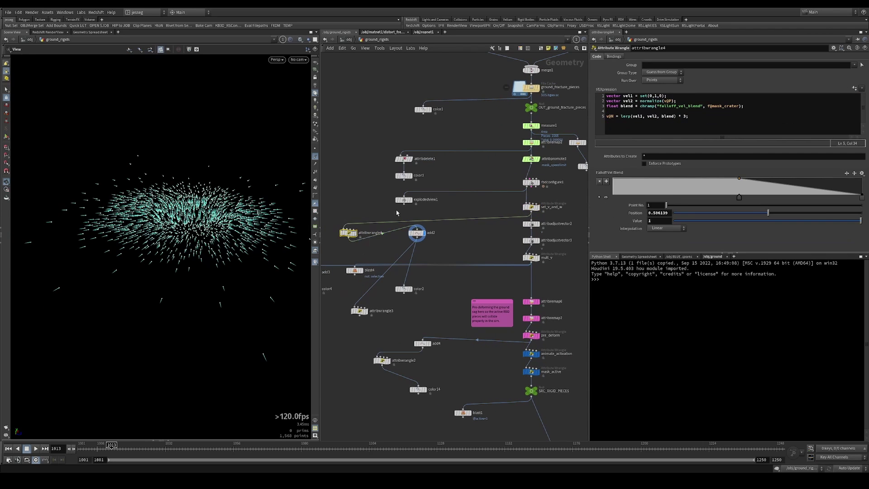
click(863, 198)
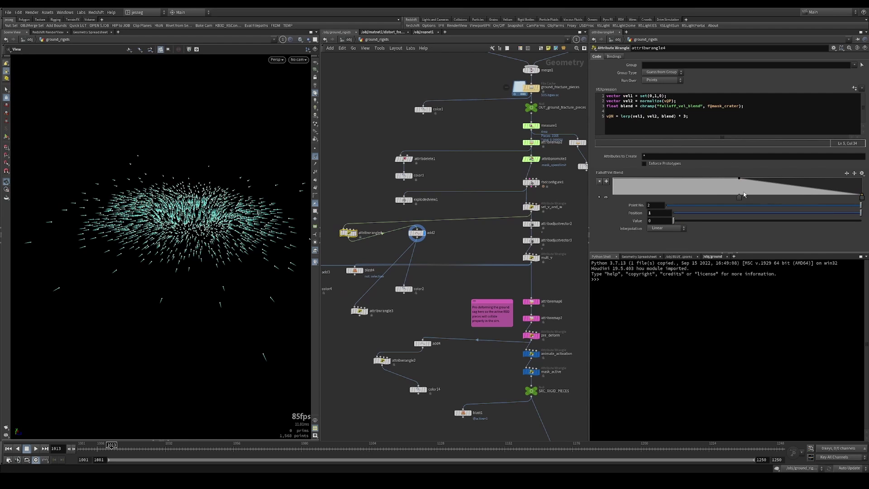
drag(745, 195, 709, 176)
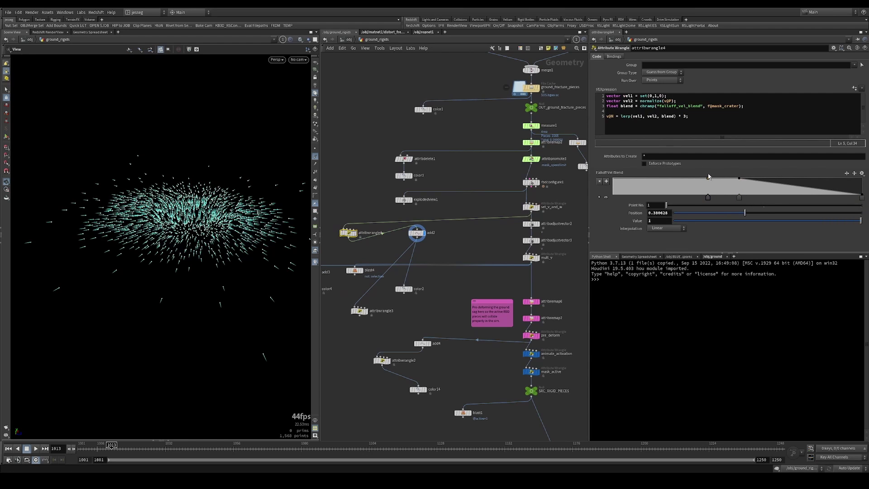
key(ctrl+z)
Step: Rewire add2's input directly to set_v_and_w, display add2 and show its point normals
middle_drag(353, 221, 380, 206)
mouse_move(158, 213)
mouse_down()
mouse_move(158, 233)
mouse_move(171, 212)
mouse_up()
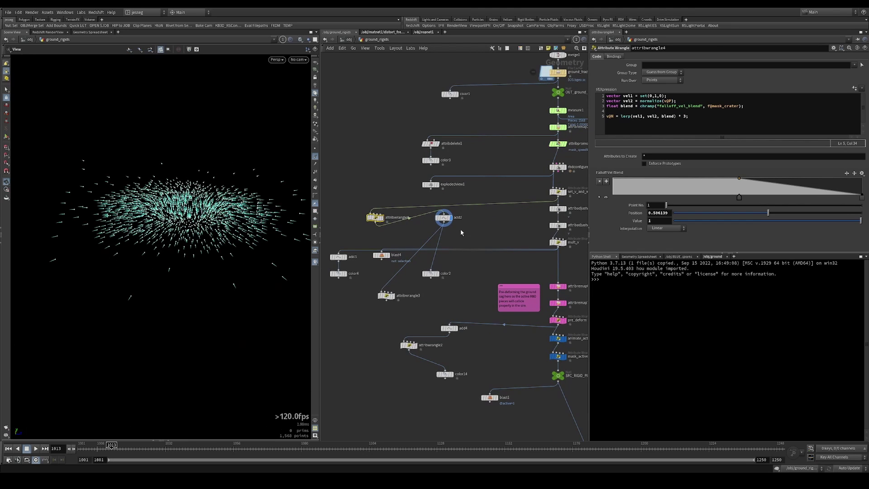
middle_drag(523, 208, 483, 215)
click(519, 198)
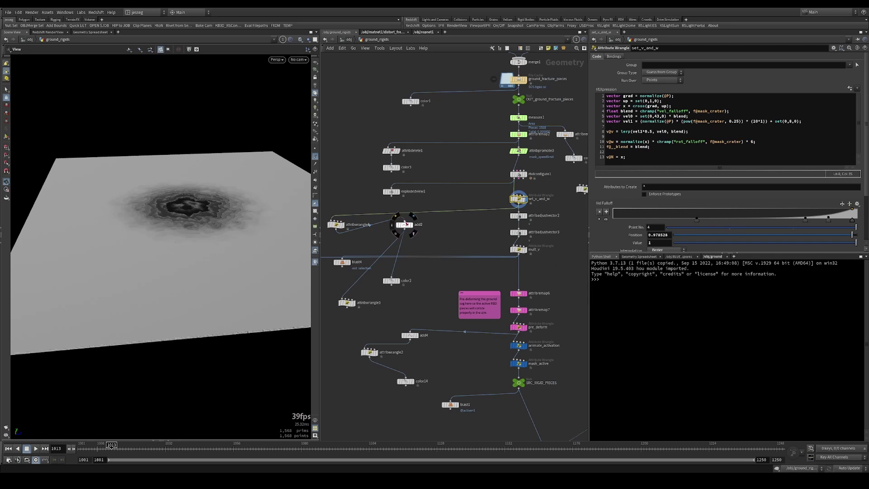
drag(404, 221, 515, 206)
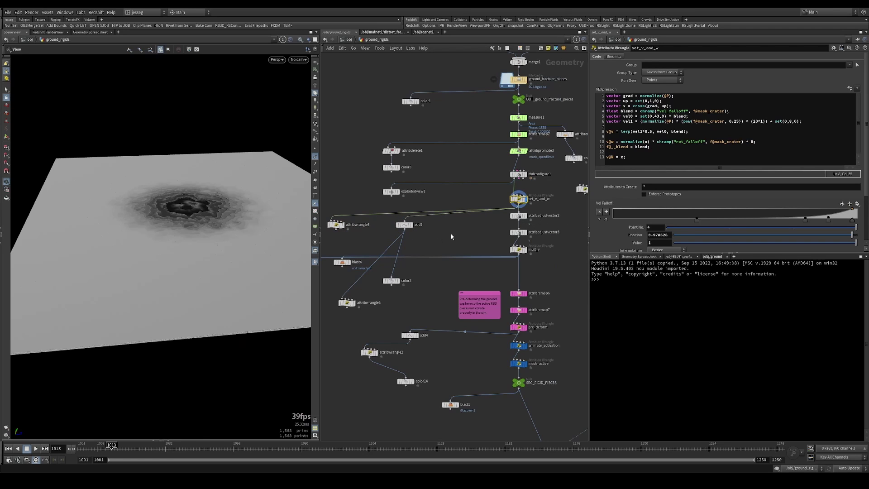
drag(442, 238, 379, 208)
key(r)
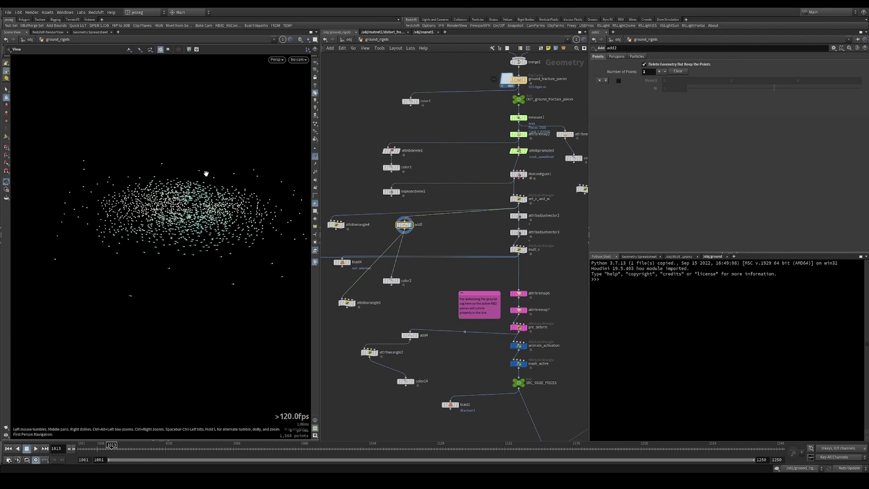
right_drag(181, 196, 252, 192)
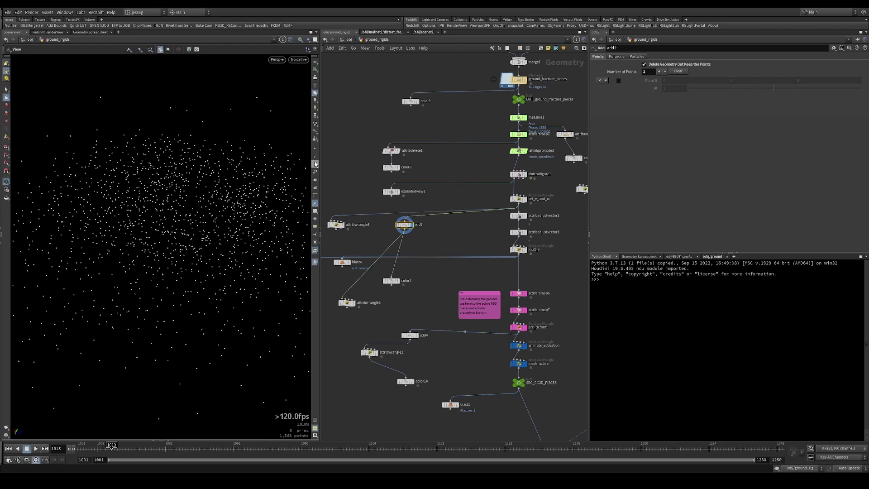
drag(303, 147, 304, 160)
key(Up)
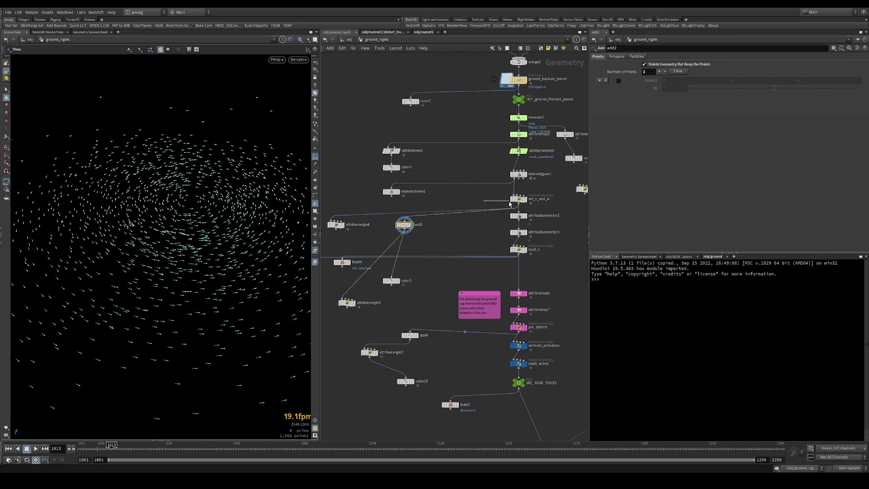
Step: Display attribwrangle3 and examine its v@N = v@w vectors around the crater from several angles
click(358, 294)
key(r)
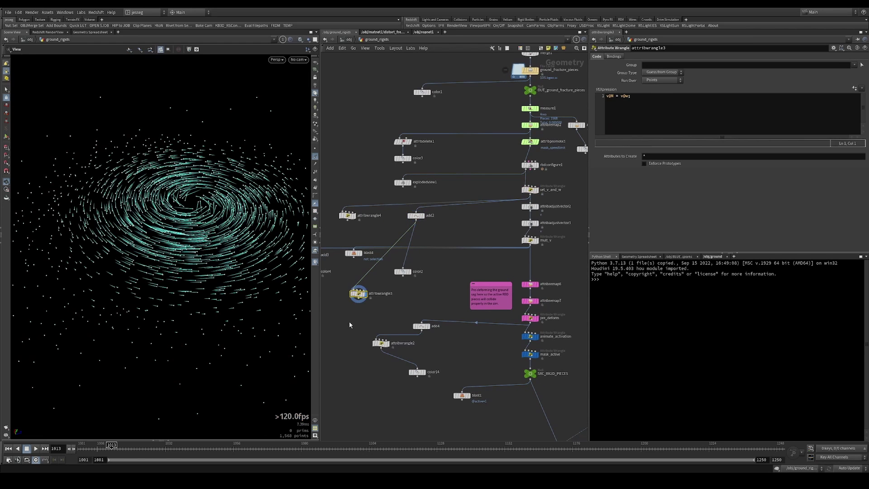
click(637, 99)
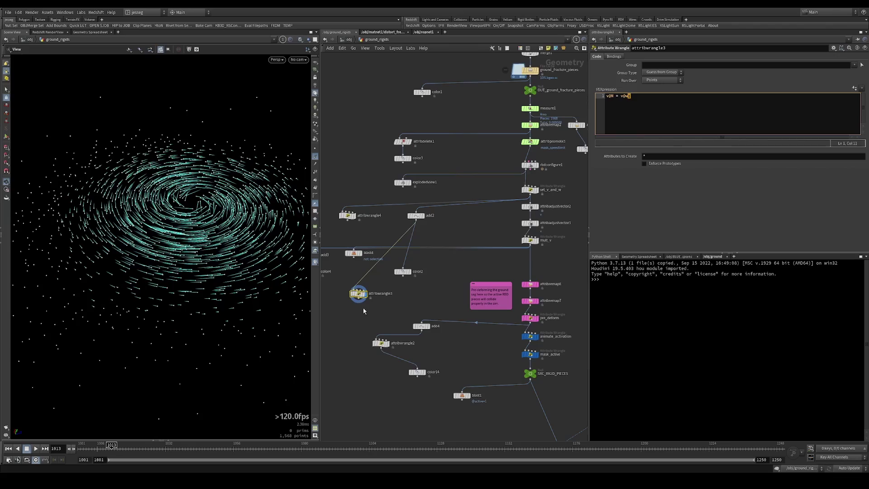
drag(120, 180, 190, 251)
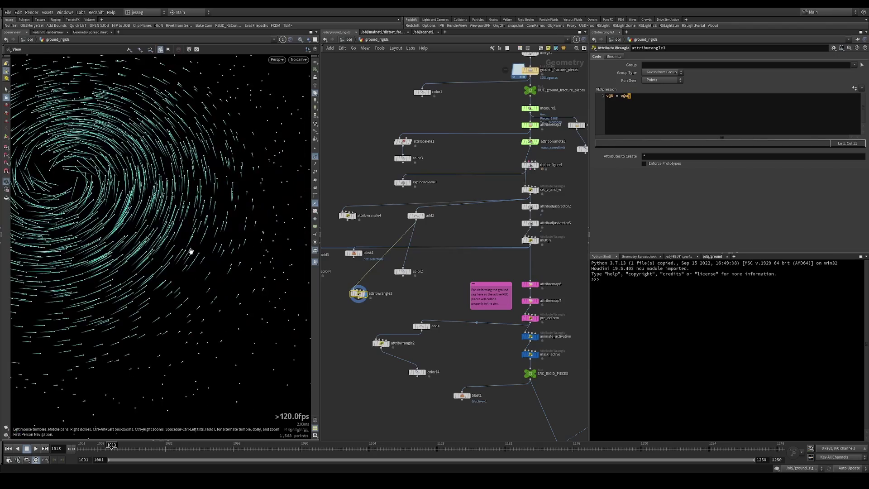
drag(179, 178, 154, 264)
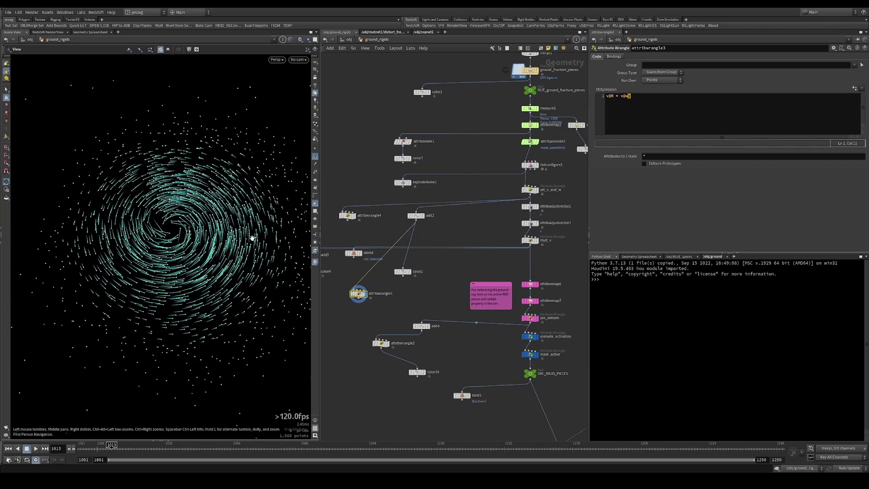
drag(202, 182, 181, 194)
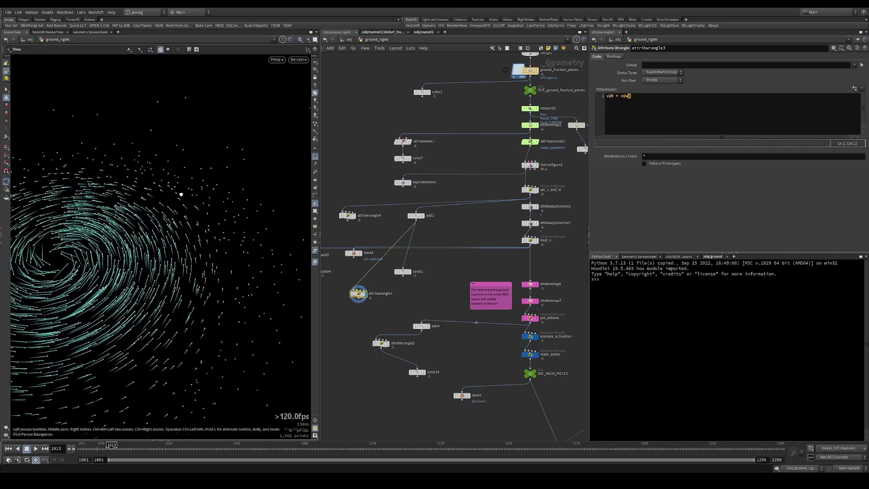
Step: Inspect the attribwrangle3 vectors up close and switch the display to the set_v_and_w wrangle
right_drag(180, 195, 304, 198)
drag(167, 220, 161, 217)
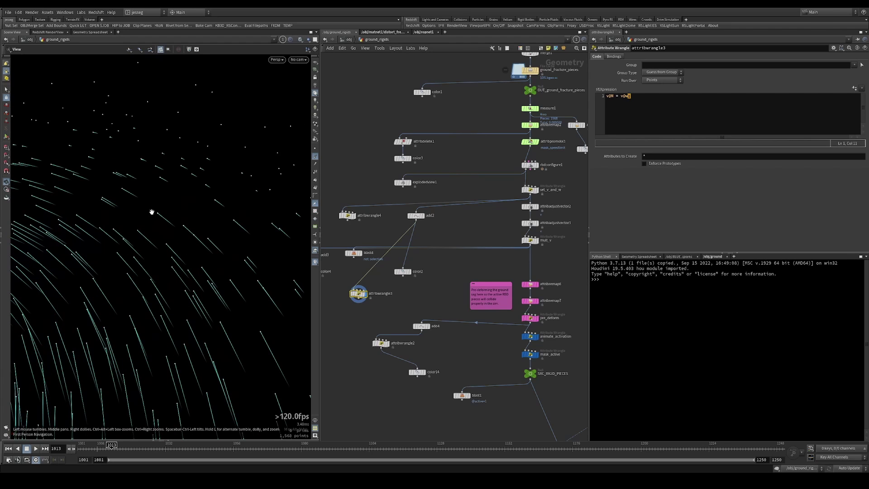
mouse_move(159, 222)
mouse_down()
mouse_move(200, 256)
mouse_move(138, 239)
mouse_move(268, 246)
mouse_move(170, 281)
mouse_up()
click(530, 189)
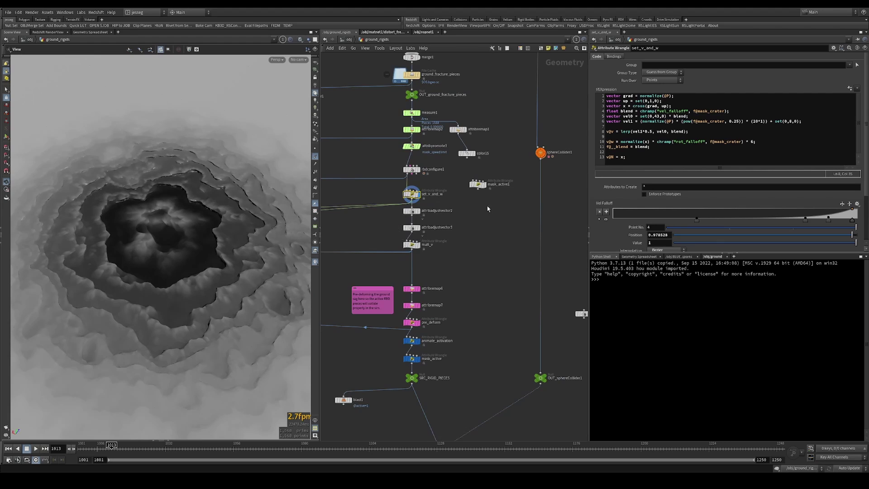
Step: Add an Attribute Wrangle fed by set_v_and_w in the empty area beyond attribwrangle4 and display it
middle_drag(488, 205, 581, 207)
middle_drag(441, 201, 496, 203)
click(560, 202)
middle_drag(376, 204, 466, 206)
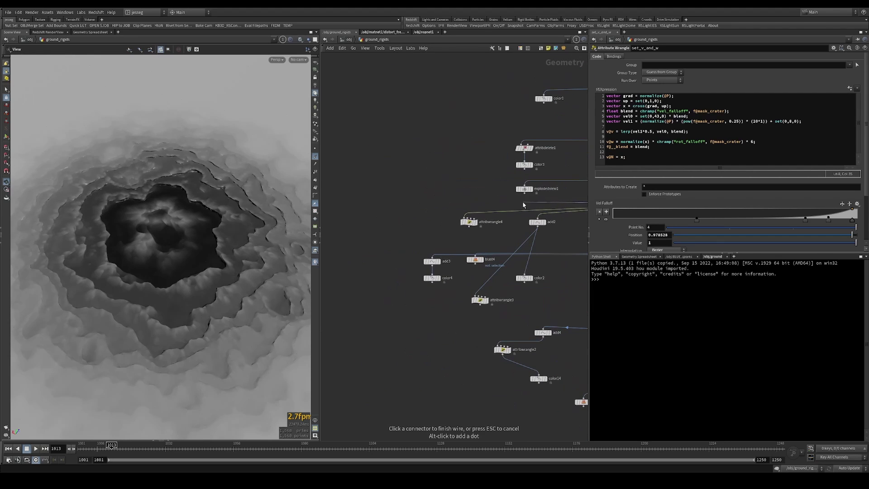
mouse_move(411, 210)
middle_down()
mouse_move(377, 194)
mouse_move(414, 198)
middle_up()
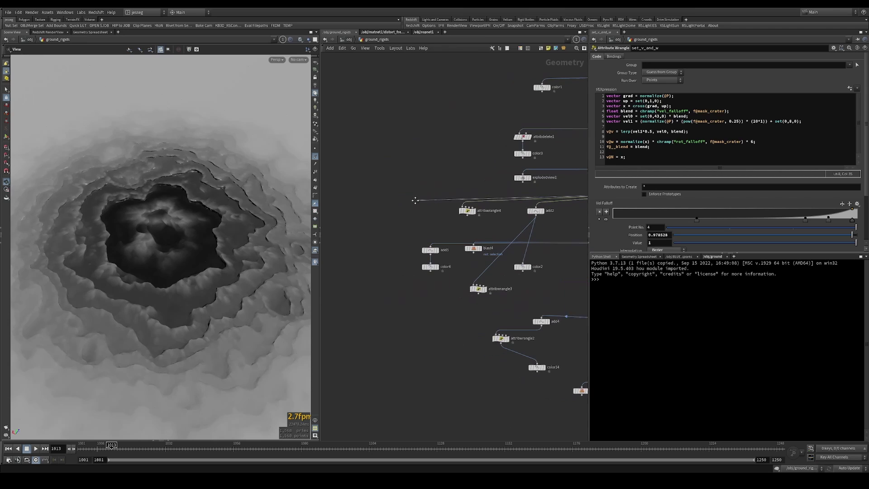
key(Tab)
text(aw)
click(435, 129)
click(369, 196)
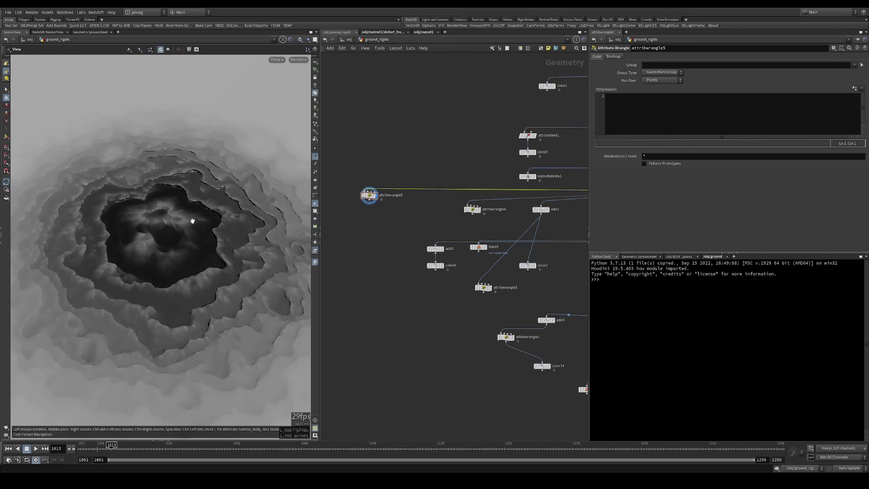
drag(192, 221, 161, 229)
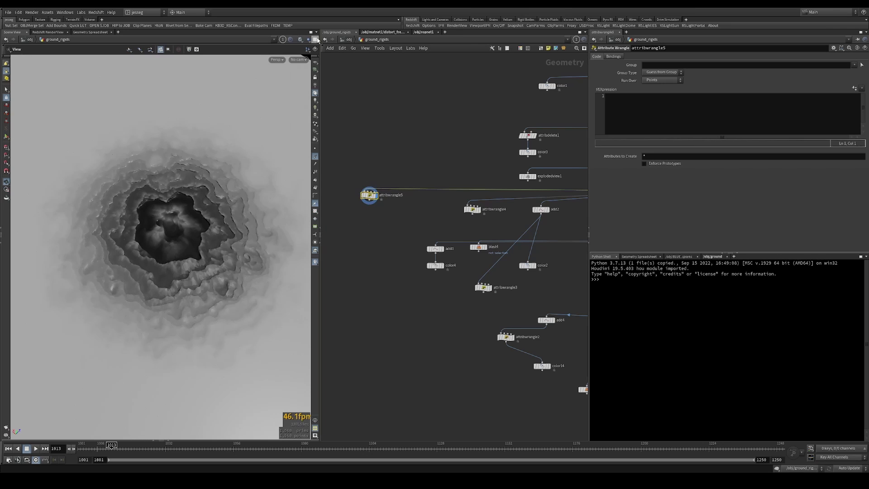
key(Tab)
mouse_move(419, 170)
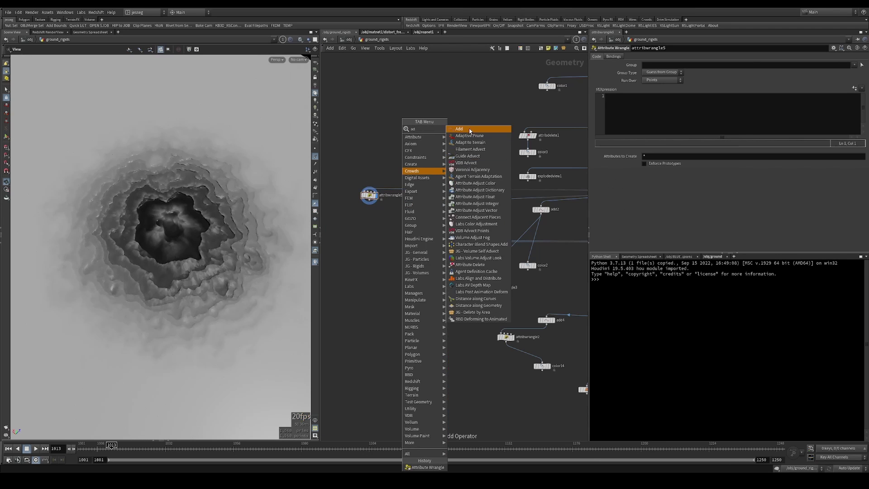
click(470, 131)
click(403, 205)
drag(400, 209, 393, 192)
click(393, 211)
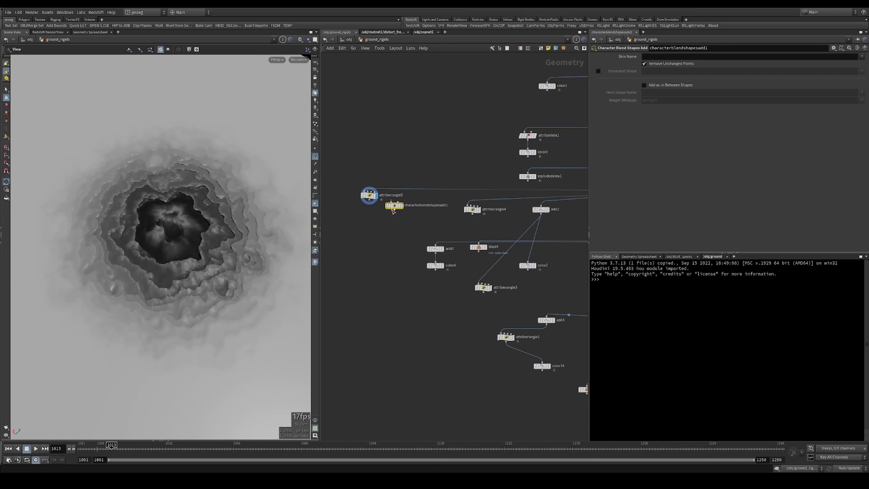
key(Delete)
Step: Insert an Add node between set_v_and_w and the new wrangle, enabling Delete Geometry But Keep the Points
key(Tab)
text(add)
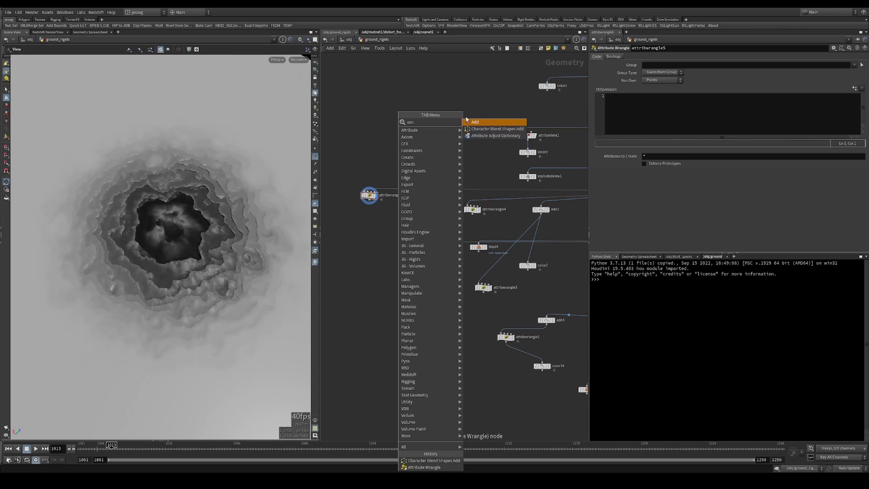
key(Return)
click(392, 195)
drag(393, 193, 399, 187)
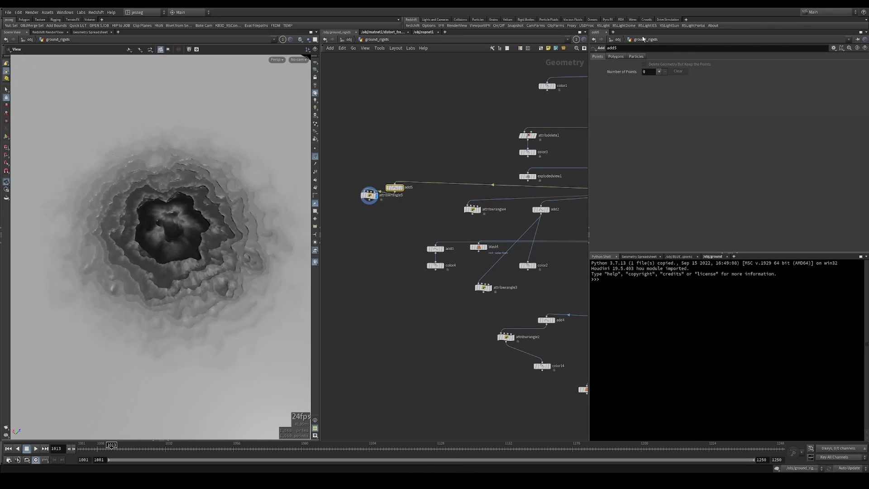
click(369, 205)
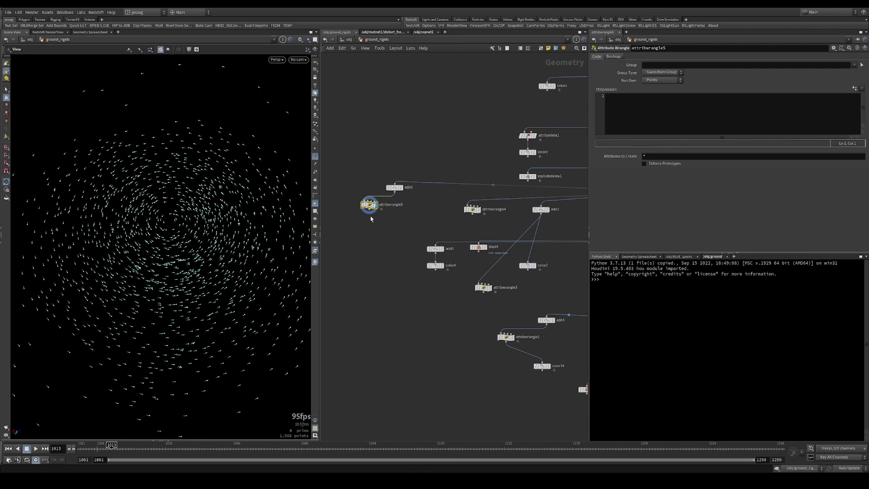
Step: In the new wrangle, write vector dir1 = normalize(v@P); and v@N = dir1 * 50;, and show the point normals
click(316, 156)
alt+drag(217, 226, 210, 186)
click(712, 107)
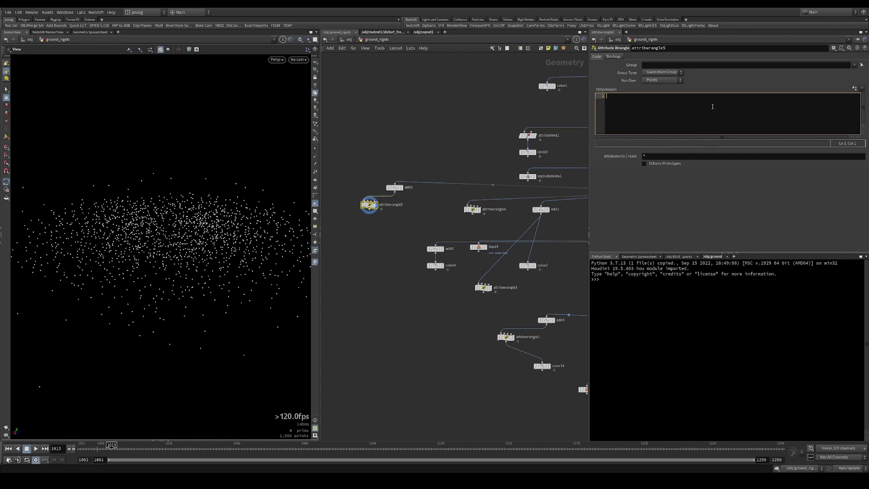
text(vector vec)
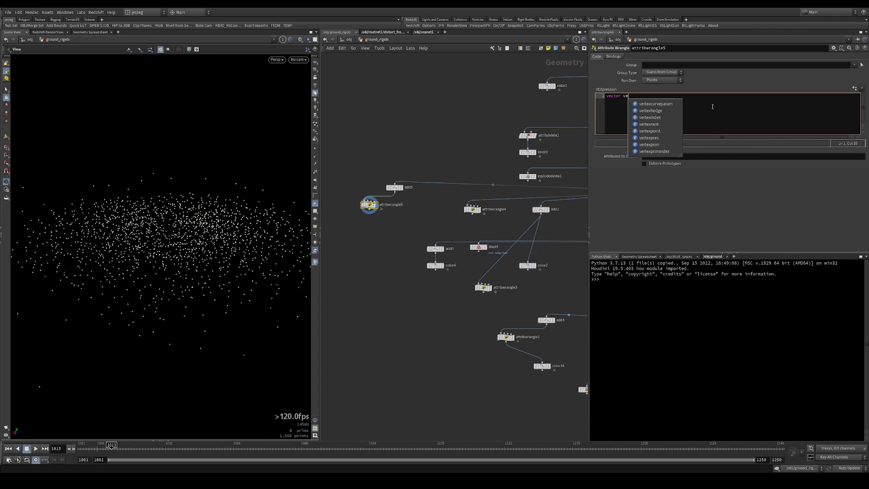
key(BackSpace)
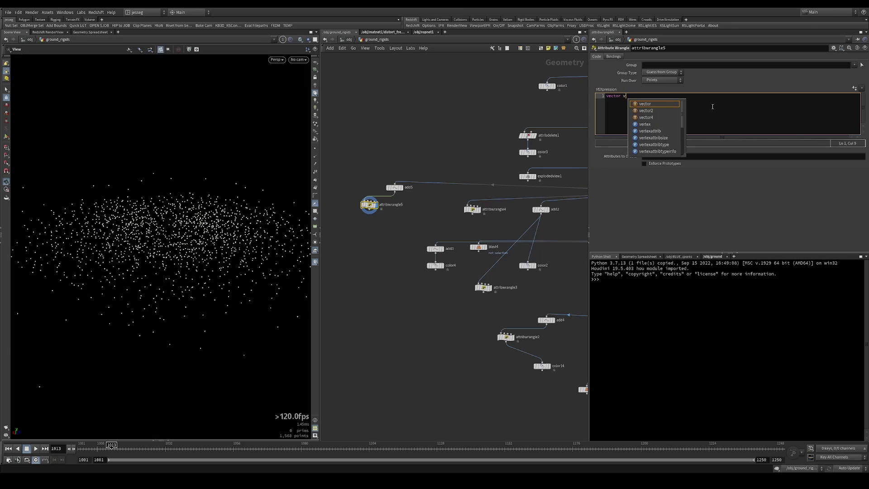
key(BackSpace)
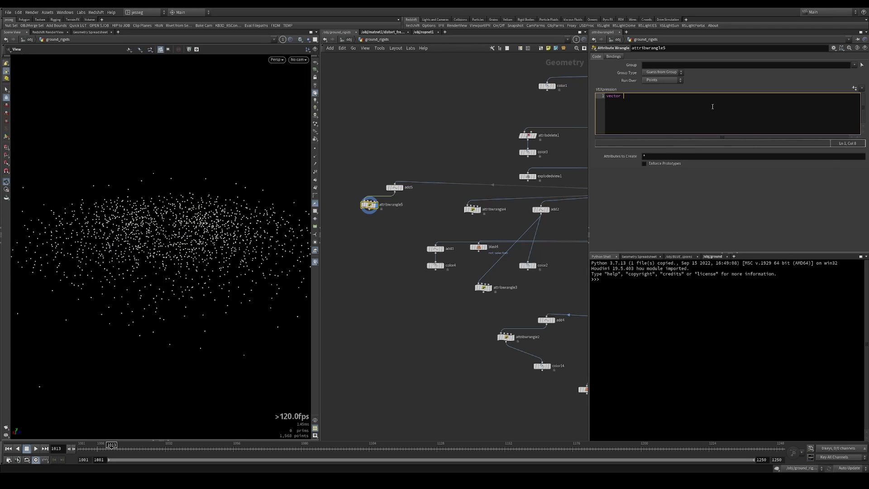
text(dir0)
text( = normalize)
key(Return)
key(Return)
key(ctrl+Return)
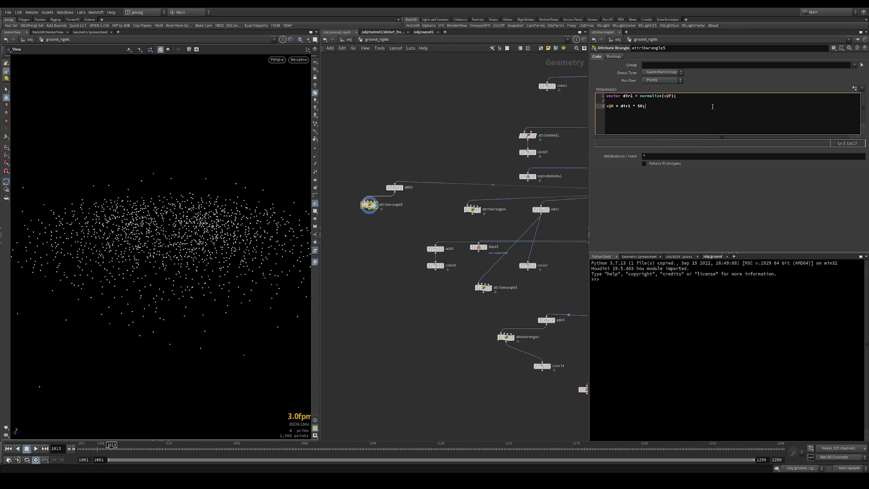
click(315, 156)
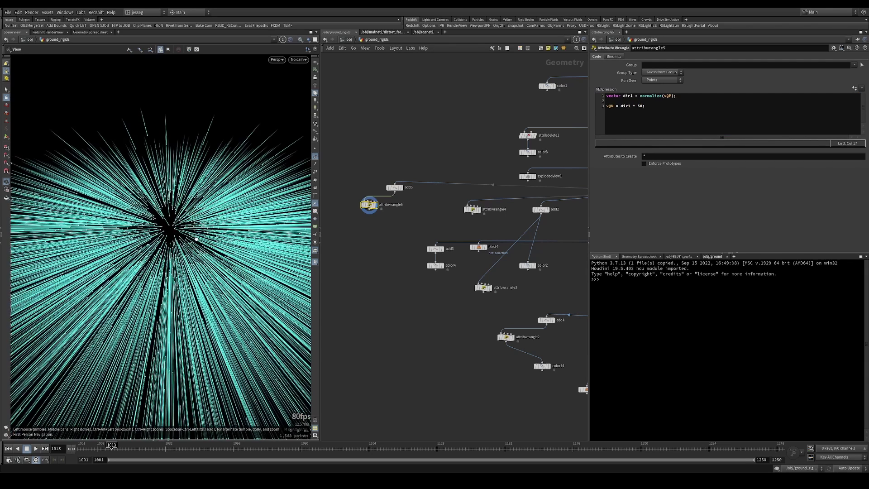
Step: Set the multiplier of dir1 in the v@N line to 10 and look at the outward vectors
click(641, 105)
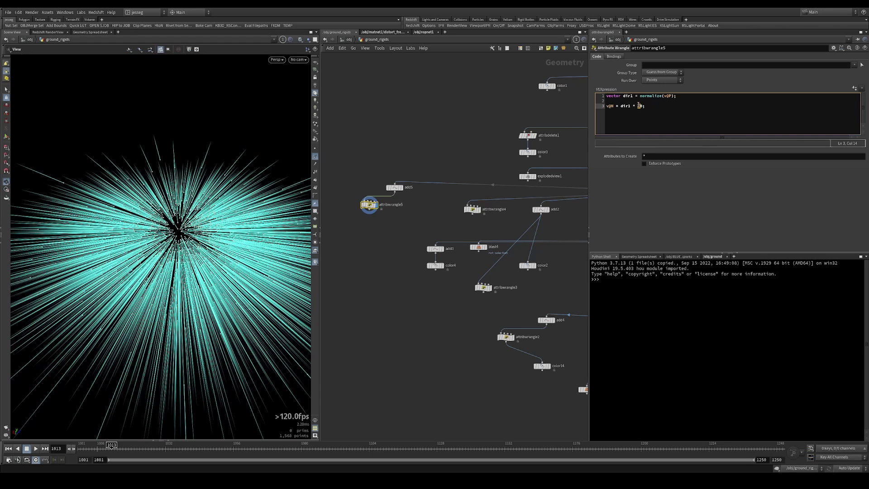
click(456, 136)
drag(119, 204, 113, 254)
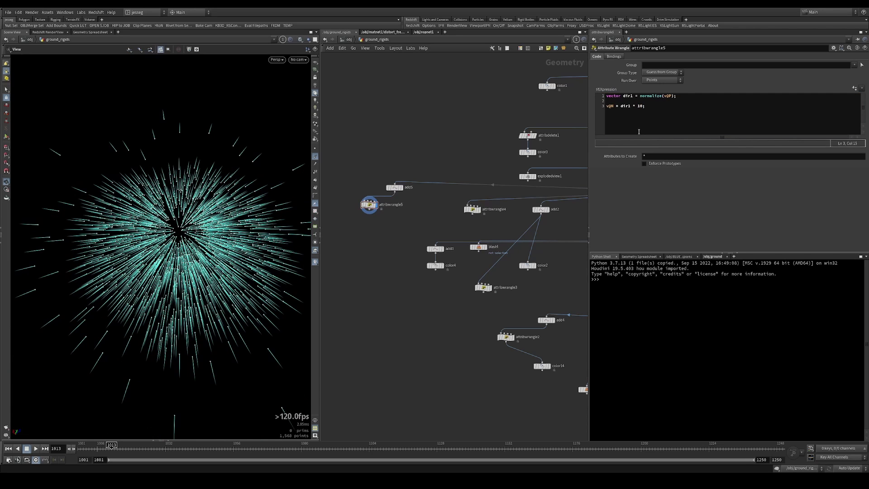
Step: Define the up vector on the wrangle's second line as vector up = set(0,1,0);
click(734, 99)
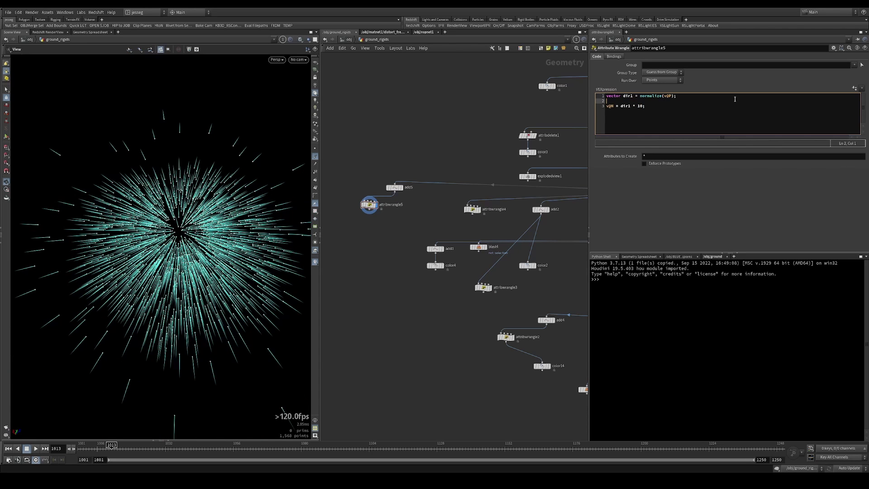
text(vectp)
text(r up = norma)
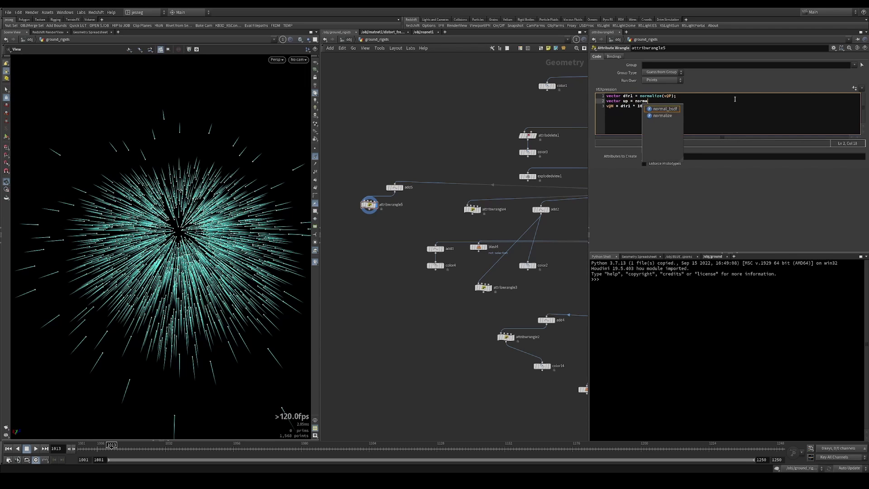
text(lize(s)
key(BackSpace)
key(BackSpace)
key(BackSpace)
key(BackSpace)
key(BackSpace)
key(BackSpace)
key(BackSpace)
key(BackSpace)
key(BackSpace)
key(BackSpace)
key(BackSpace)
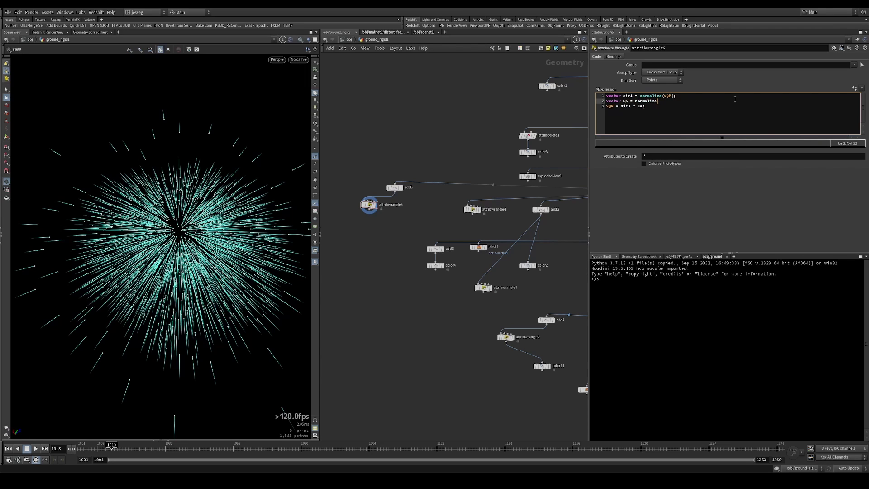
text(set(0,)
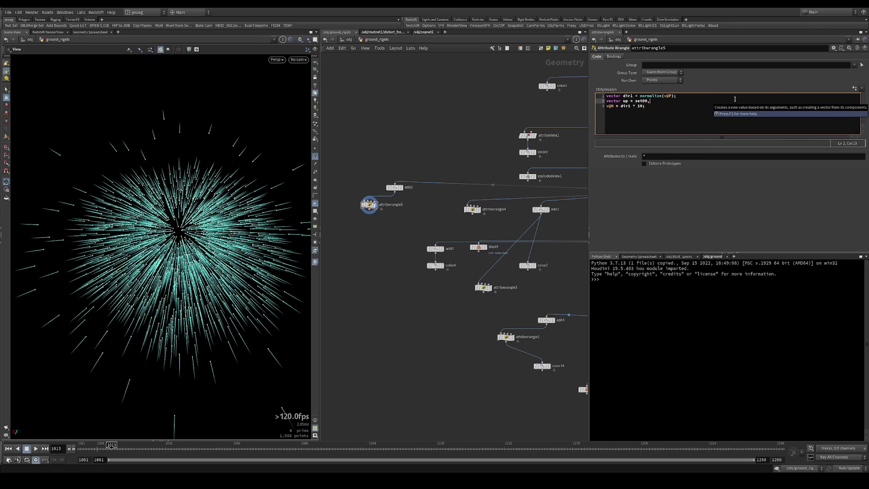
text((0,1,0);)
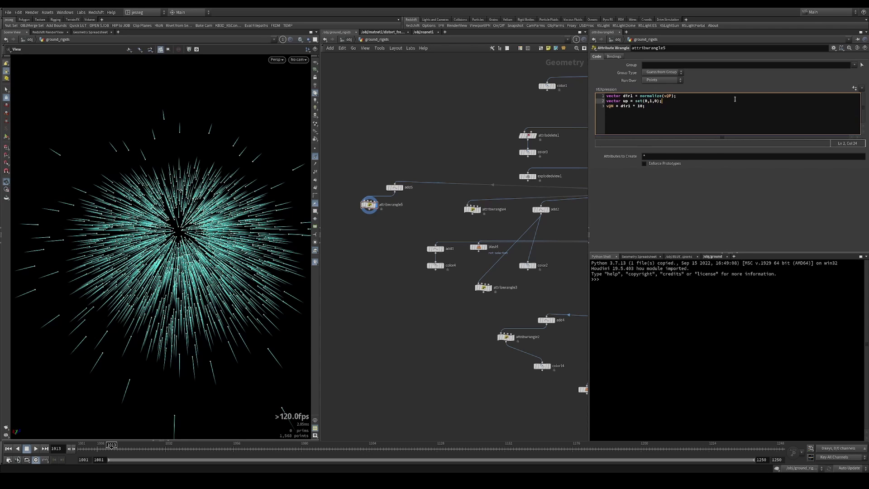
Step: Change the last line to v@N = up * 10; and view the vectors from the side
key(Down)
text(*)
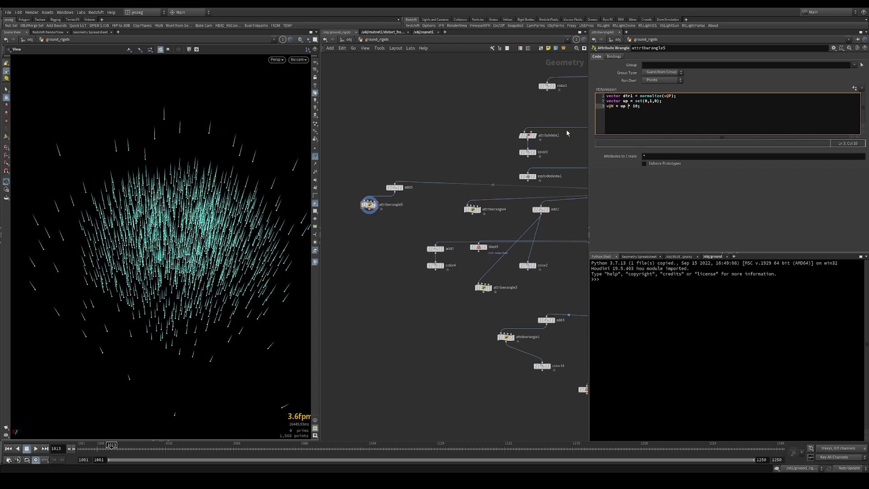
drag(209, 293, 167, 293)
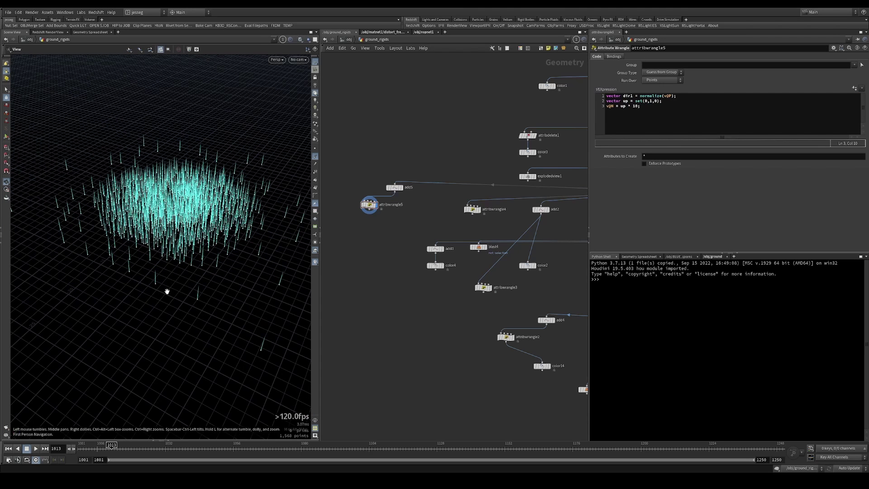
Step: Rename dir1 to dir and set v@N to cross(dir, up), separated from the declarations by a blank line
click(667, 103)
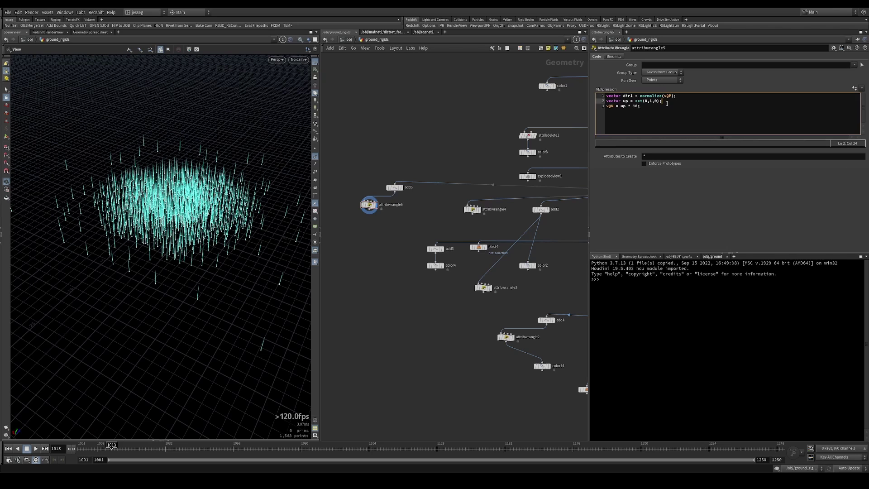
key(Return)
drag(638, 113, 621, 111)
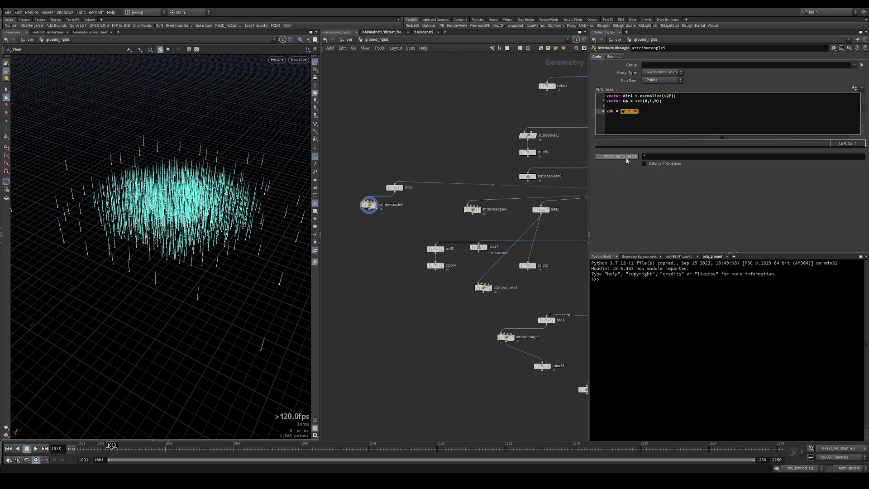
text(cross(dir)
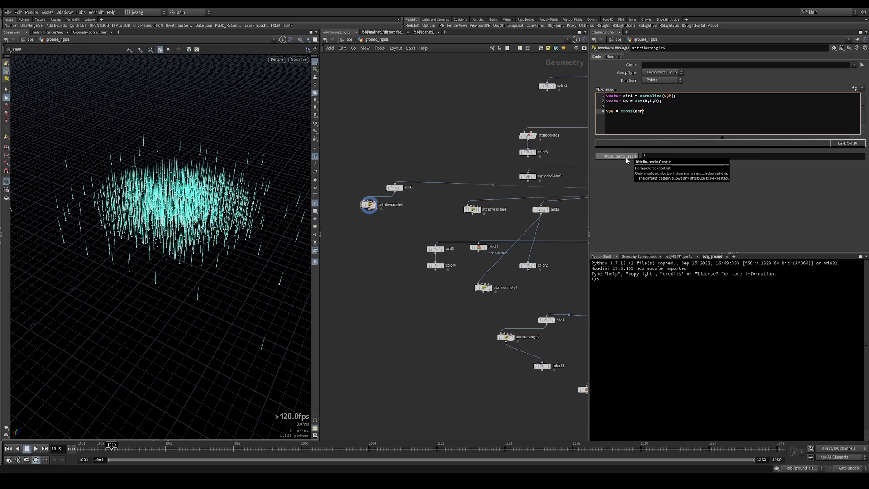
text(1)
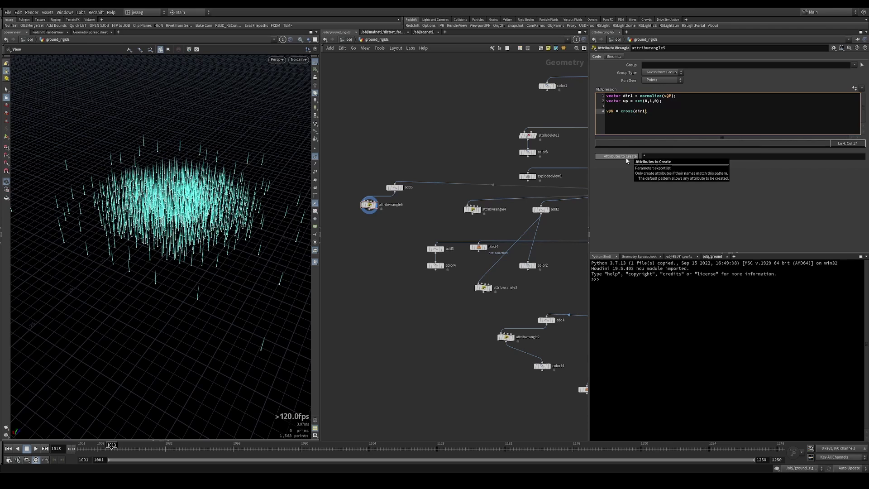
click(632, 95)
key(BackSpace)
click(643, 111)
text(up))
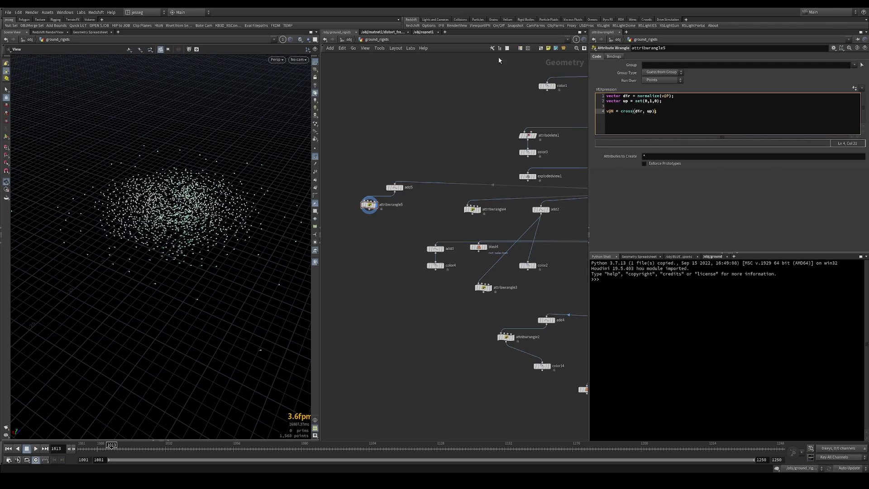
Step: Multiply the cross product in the v@N line by 10 and examine the vectors from above and at an angle
text( * )
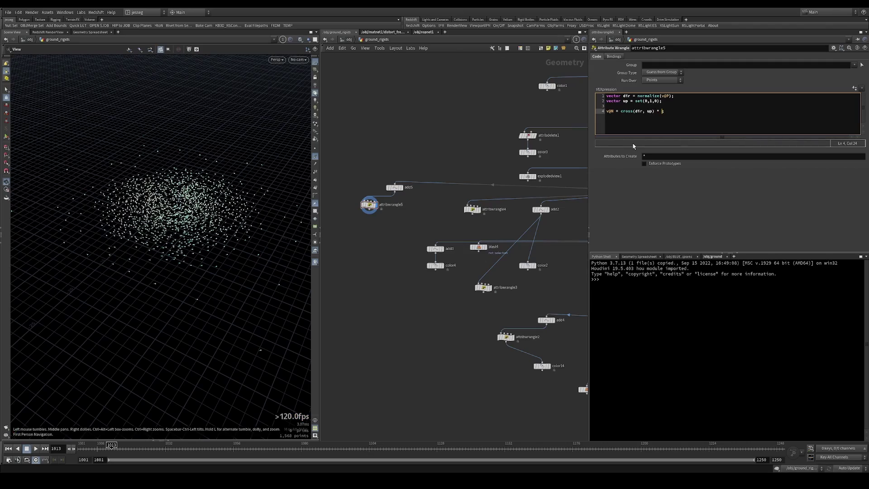
text(10)
key(ctrl+Return)
drag(193, 202, 177, 229)
right_drag(177, 228, 202, 178)
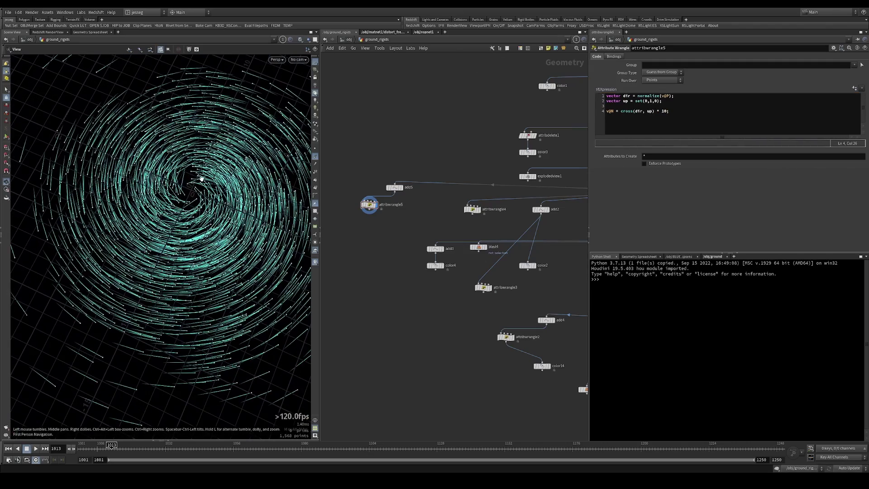
drag(169, 201, 179, 168)
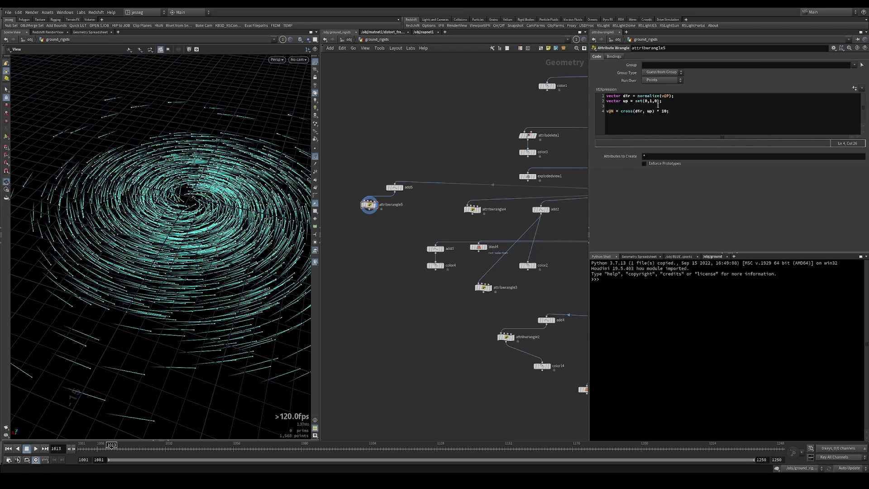
Step: Select and display the Add node feeding the new wrangle
drag(423, 161, 403, 205)
key(r)
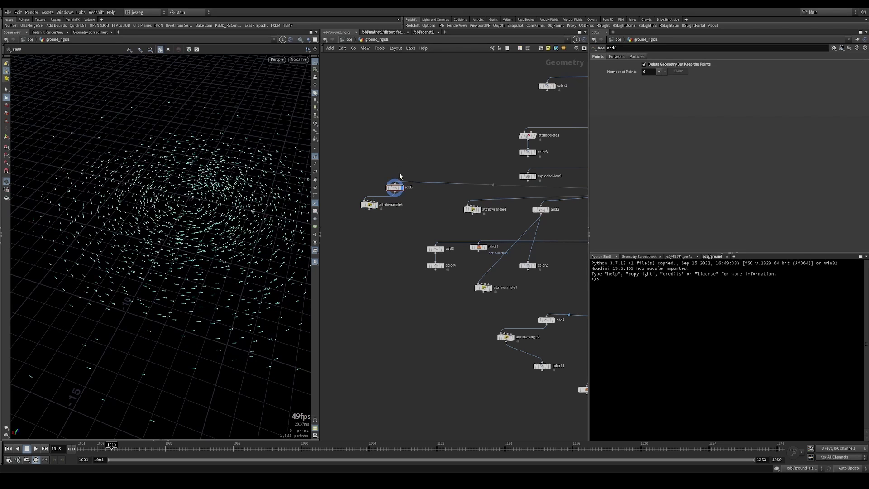
Step: Reopen the wrangle below the displayed Add node and examine how dir, up and their cross product are defined
click(370, 204)
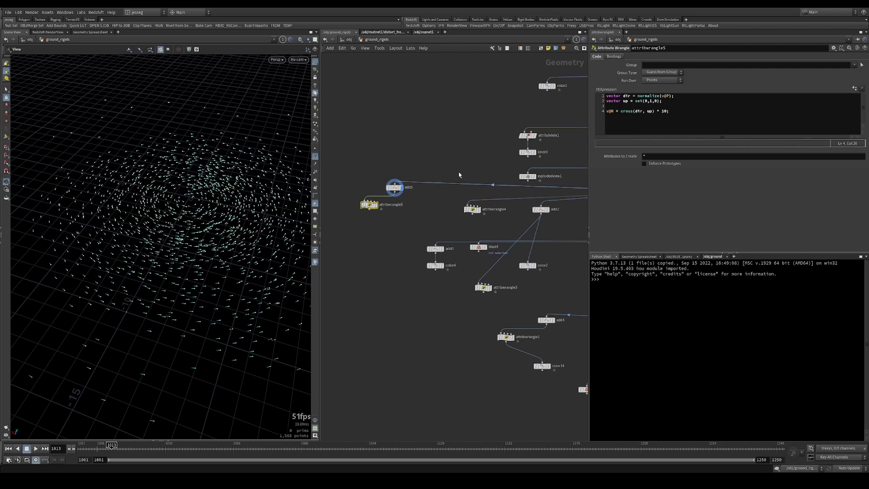
drag(197, 201, 177, 195)
click(674, 106)
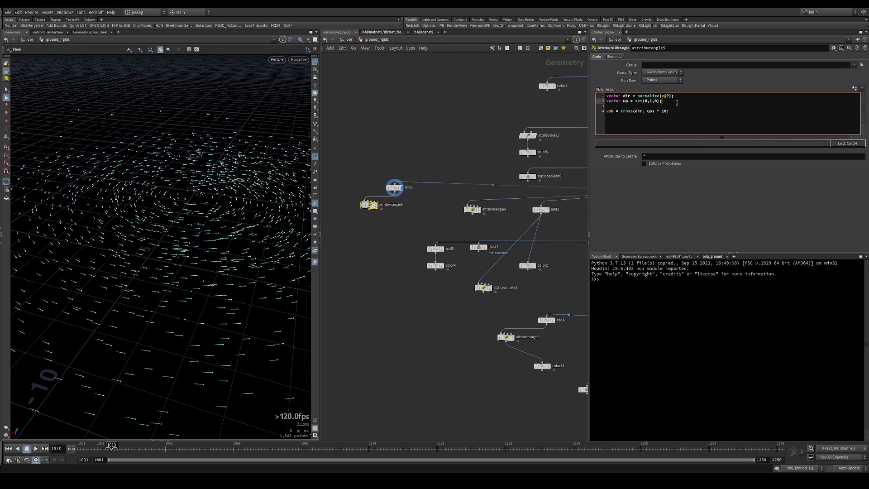
drag(645, 108, 626, 96)
click(627, 101)
double_click(627, 96)
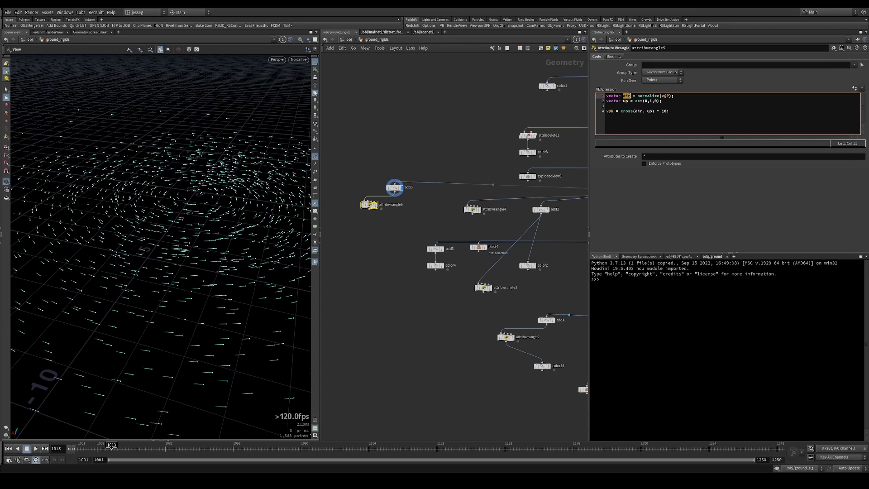
click(625, 96)
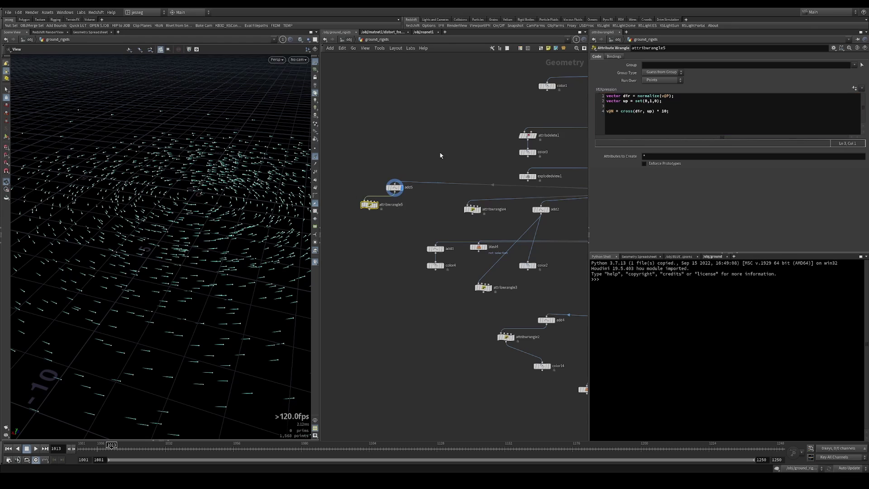
middle_drag(386, 162, 470, 150)
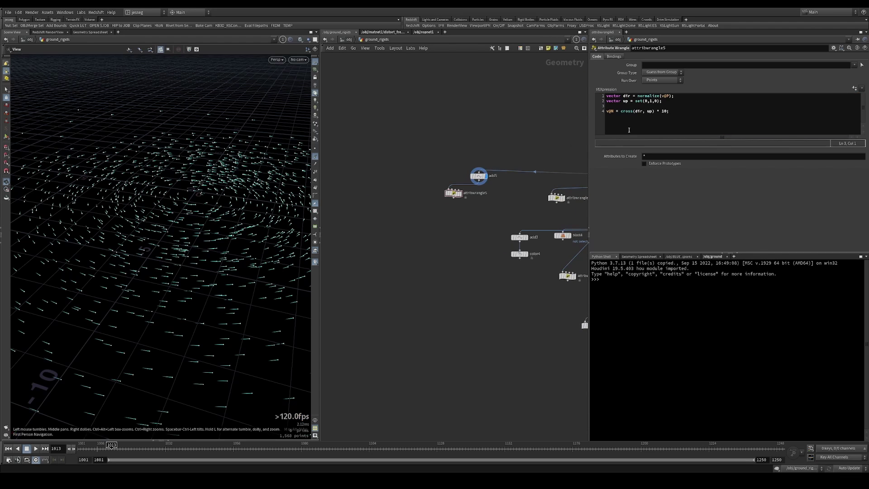
Step: Add the line v@N = dir * 10; to the wrangle, display it and view the outward vectors
click(678, 113)
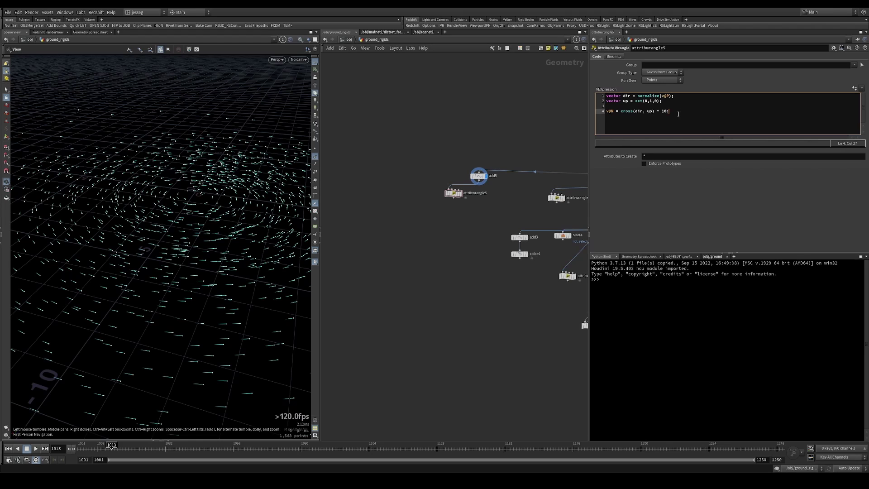
key(Return)
text(v@N = dir * 10;)
drag(403, 190, 471, 230)
key(r)
drag(233, 186, 256, 143)
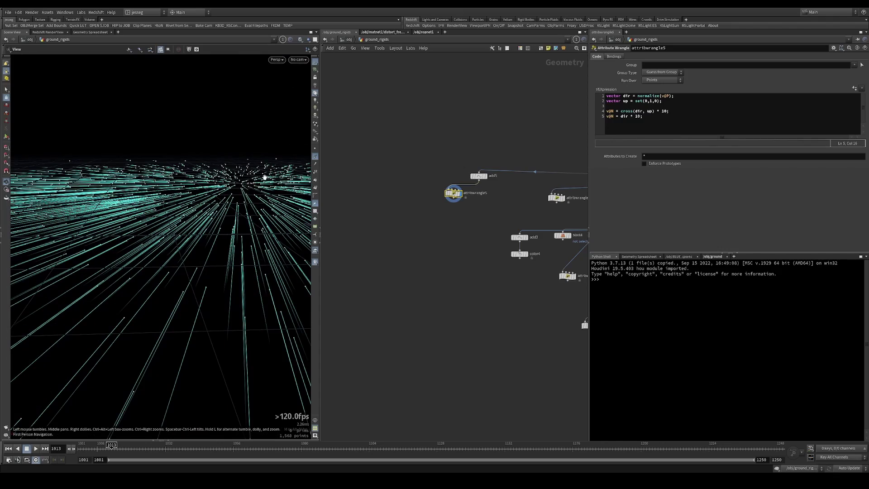
drag(265, 177, 231, 239)
drag(221, 276, 213, 227)
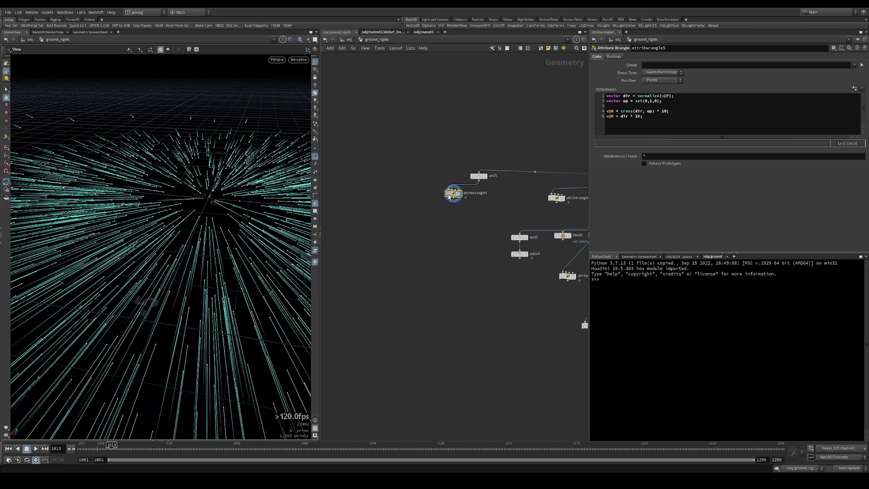
drag(450, 196, 409, 204)
Step: Add the line v@v = up * 10; to the wrangle and show the velocity trails alongside the normals
click(680, 118)
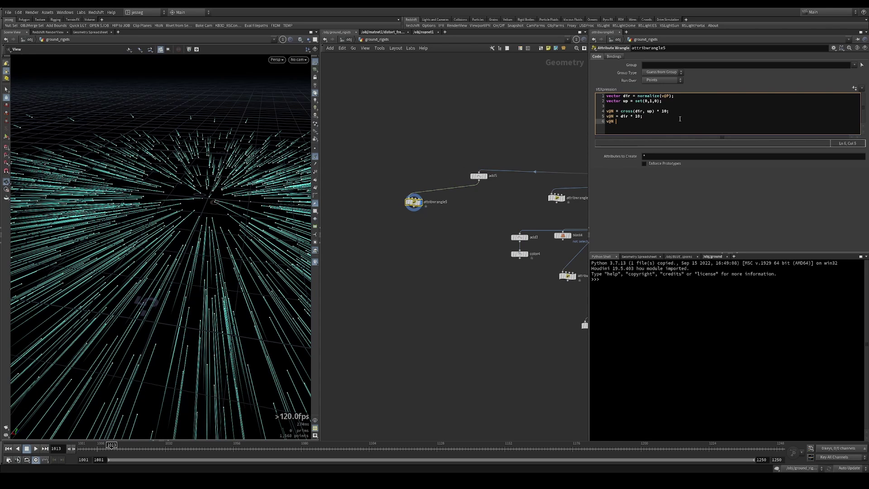
text(v@N = up * 10;)
drag(406, 164, 426, 252)
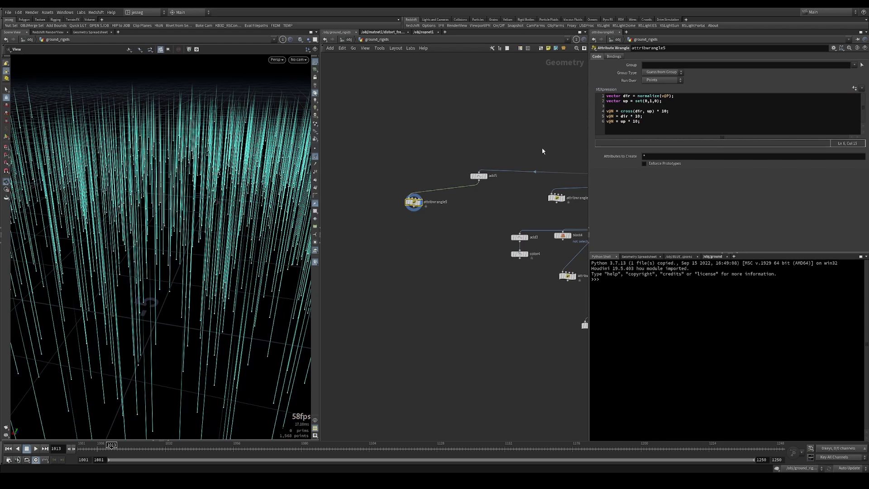
click(616, 121)
key(ctrl+Return)
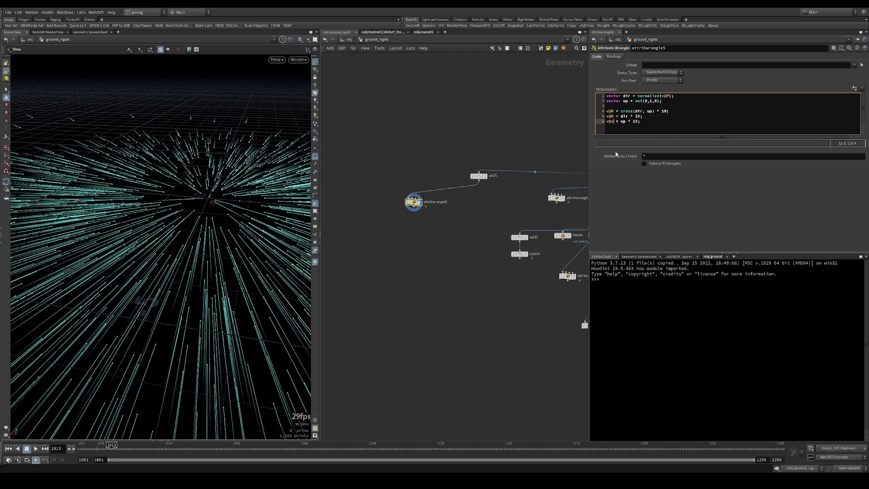
click(316, 164)
drag(167, 181, 180, 167)
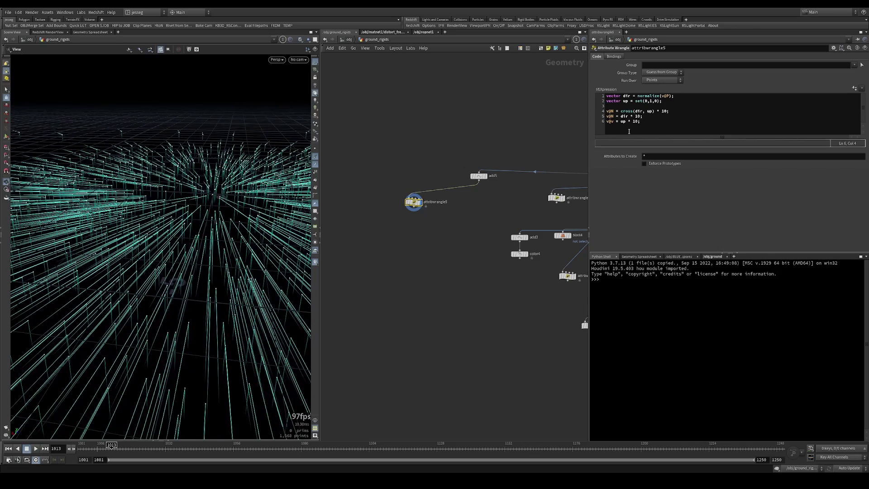
Step: Set the multiplier in the v@v line to 30 and examine the paired vectors on the outlying points
double_click(636, 121)
text(30)
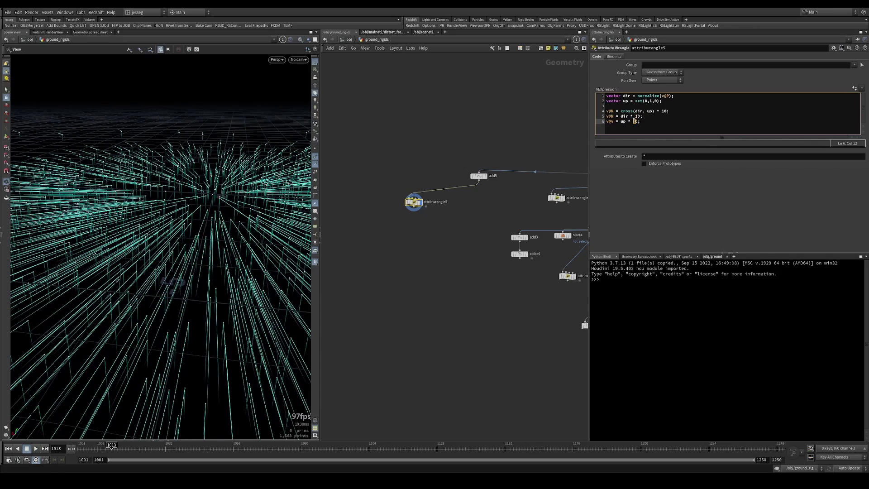
drag(106, 199, 182, 303)
drag(109, 286, 204, 277)
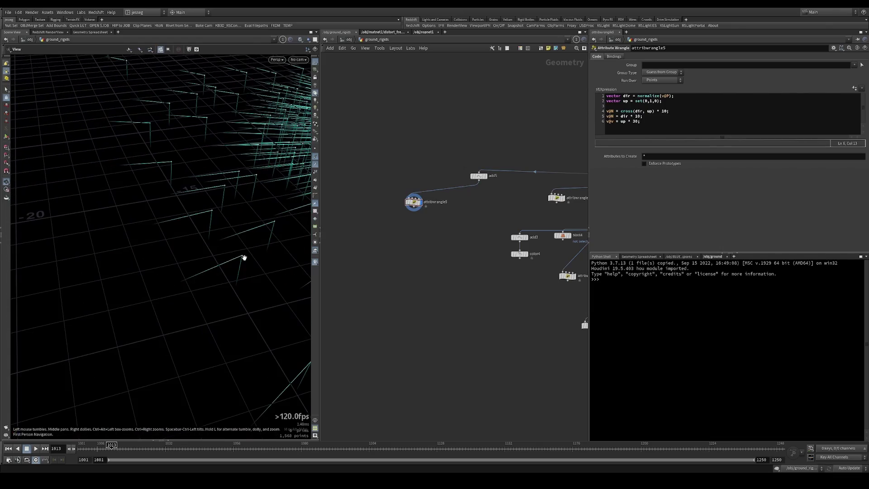
drag(243, 258, 229, 235)
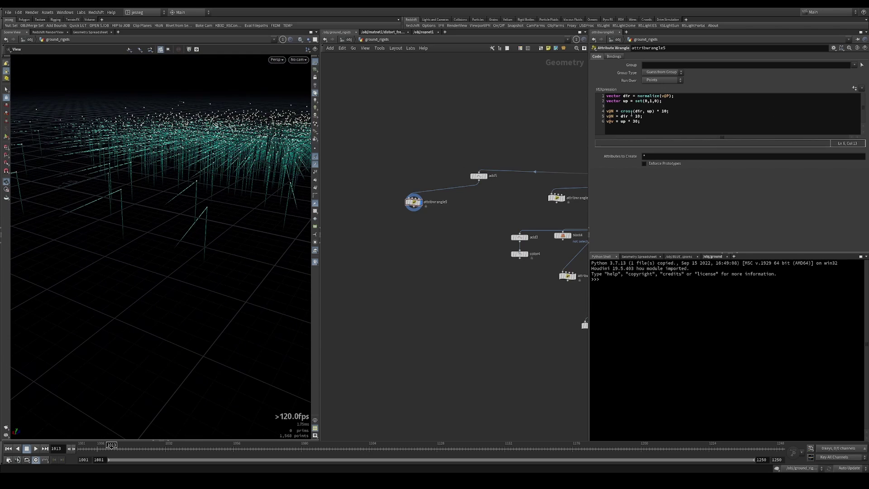
Step: Move the line v@N = cross(dir, up) * 10; to the end of the code, separated by a blank line
drag(620, 111, 652, 112)
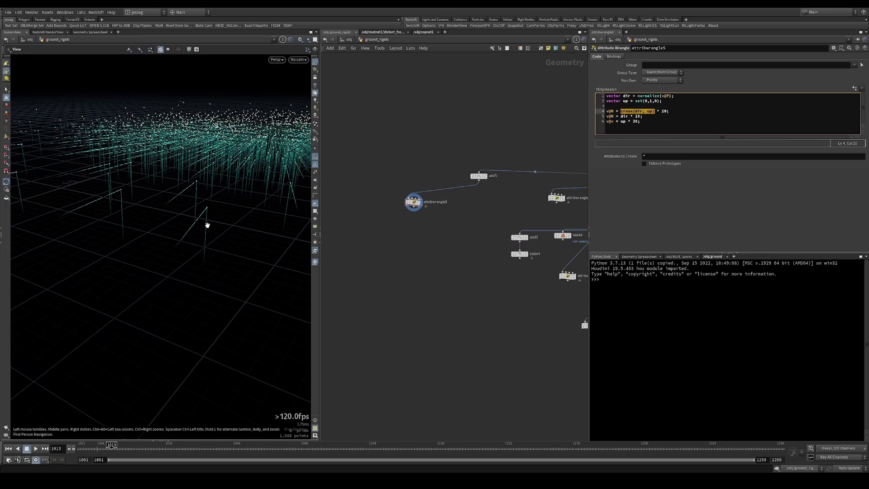
mouse_move(207, 225)
mouse_down()
mouse_move(213, 239)
mouse_move(205, 236)
mouse_up()
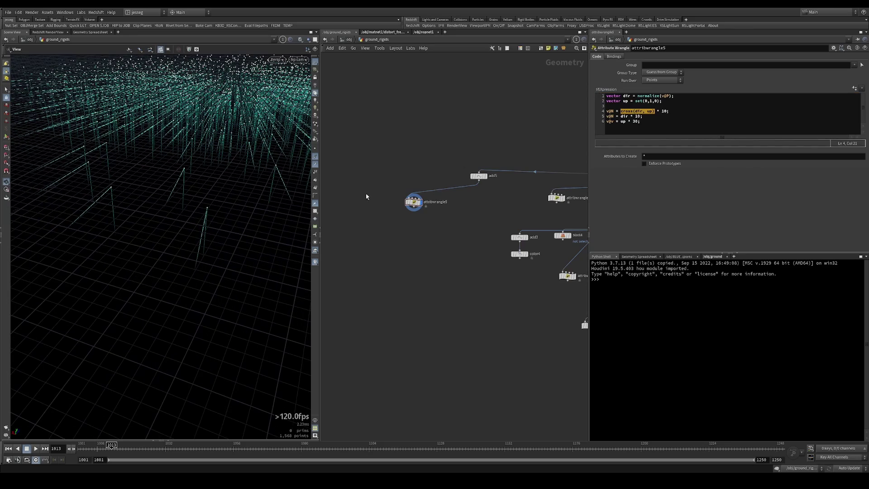
click(673, 128)
key(Return)
key(Return)
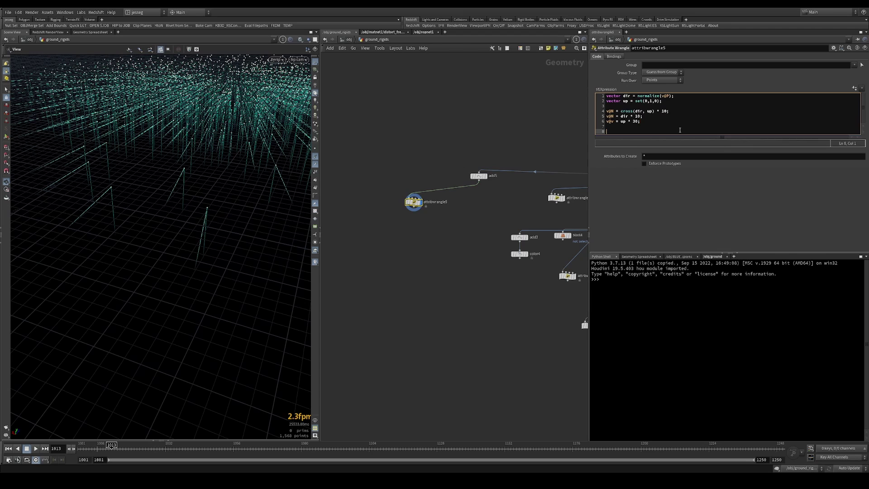
text(v@)
key(BackSpace)
triple_click(677, 113)
key(ctrl+c)
key(BackSpace)
key(ctrl+v)
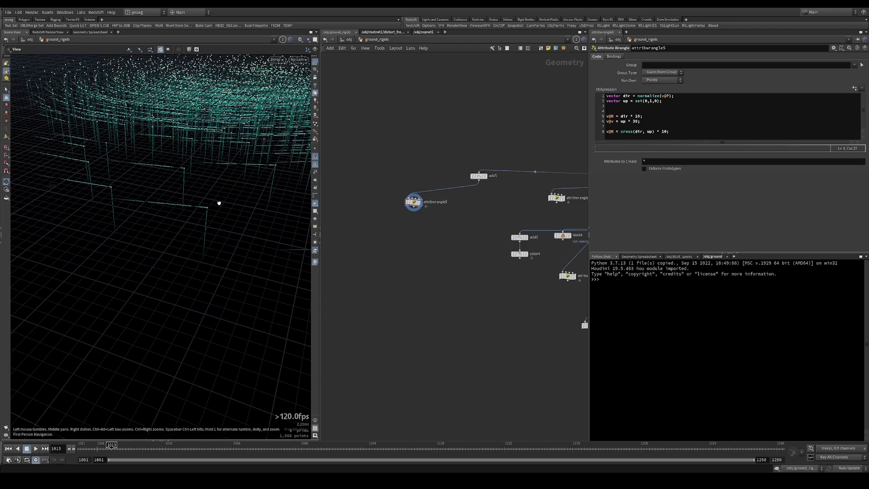
Step: Hide the velocity trails and view the cross-product normals on their own
drag(219, 202, 310, 150)
click(315, 157)
drag(172, 235, 201, 236)
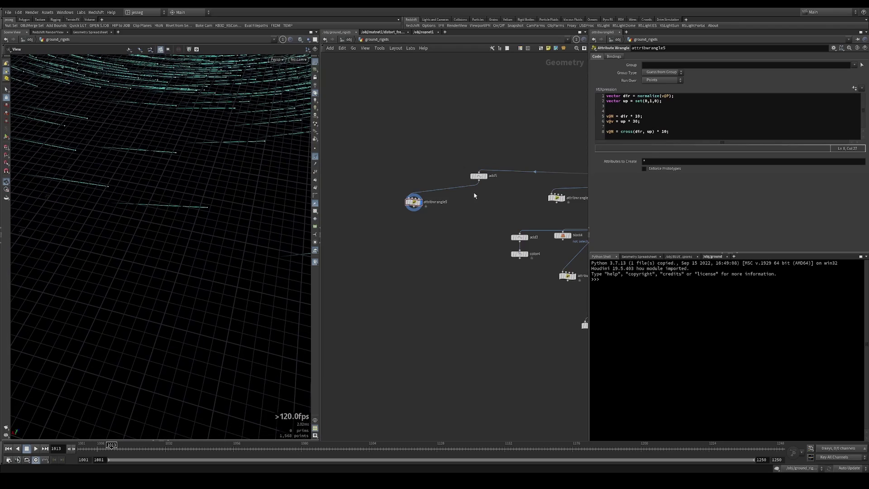
Step: Duplicate the wrangle and remove the cross-product line from the original's code
alt+drag(416, 202, 477, 206)
click(432, 230)
click(420, 202)
drag(405, 168, 422, 242)
drag(688, 135, 641, 121)
key(BackSpace)
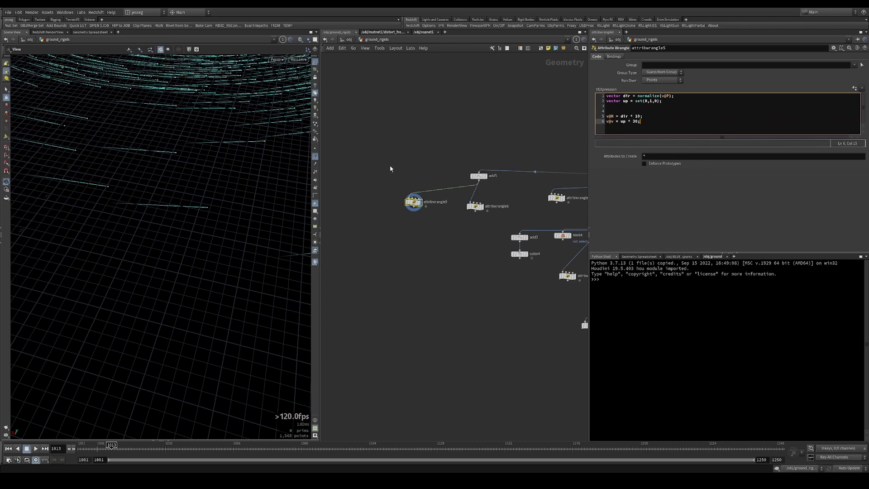
Step: Compare the original wrangle's dir and up vectors with the duplicate's cross-product normals, hiding the velocity trails for the latter
mouse_move(184, 192)
mouse_down()
mouse_move(177, 192)
mouse_move(301, 156)
mouse_move(188, 219)
mouse_move(264, 207)
mouse_move(213, 213)
mouse_move(260, 225)
mouse_up()
click(475, 207)
click(482, 206)
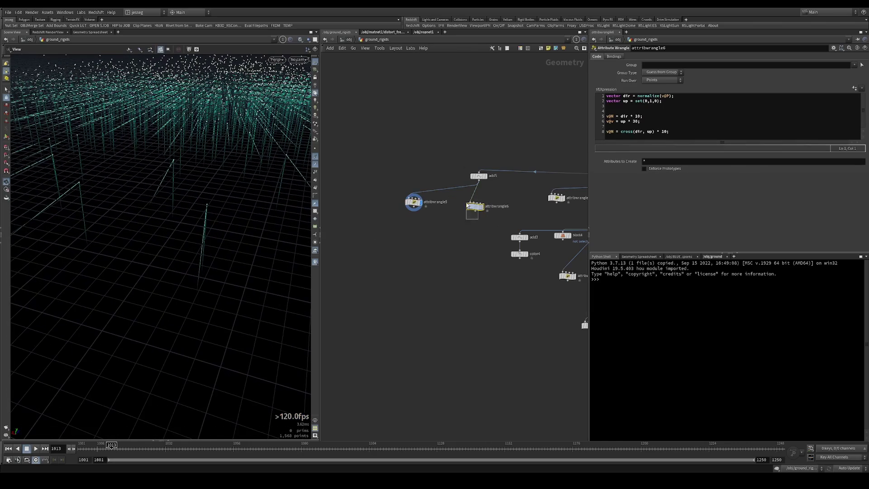
mouse_move(206, 207)
mouse_down()
mouse_move(260, 208)
mouse_move(219, 213)
mouse_move(229, 200)
mouse_move(323, 169)
mouse_up()
click(315, 164)
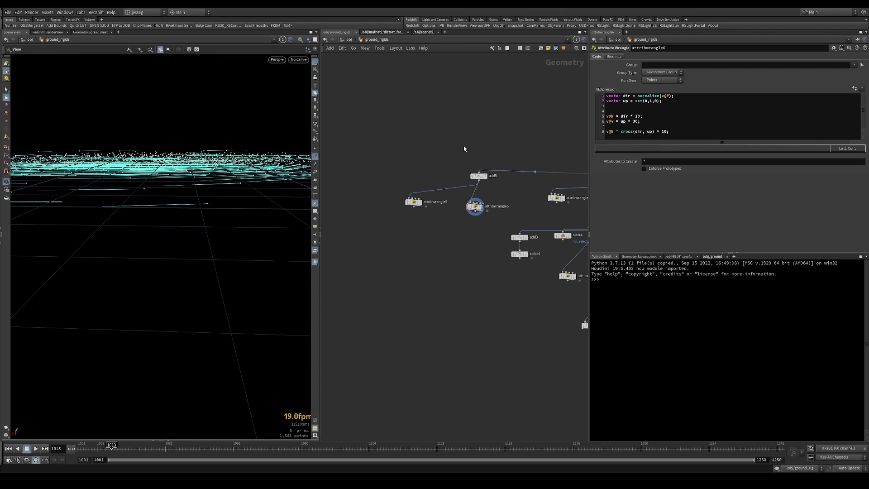
Step: Select and display the set_v_and_w wrangle in the main node chain
middle_drag(422, 152, 340, 178)
scroll(363, 179, down, 2)
middle_drag(548, 198, 471, 226)
scroll(472, 226, up, 3)
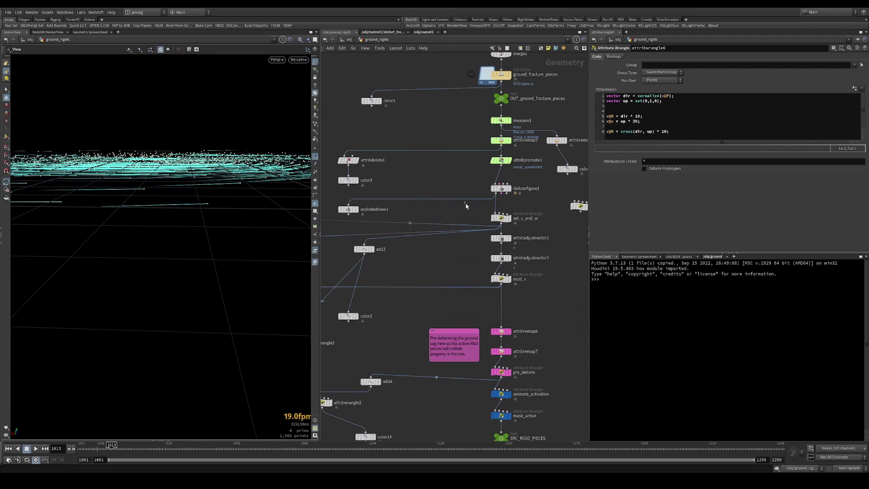
click(504, 220)
click(509, 219)
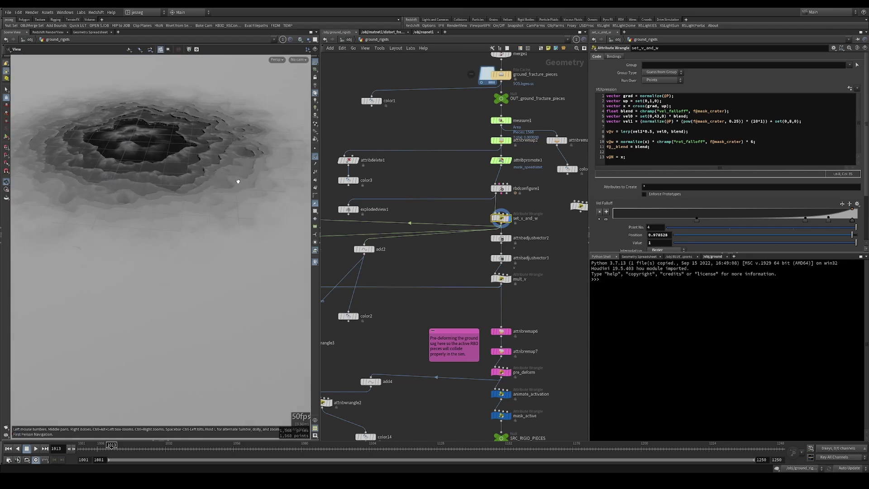
Step: Examine the grad, up and x vectors, the v@w line with its mask_crater falloff, and the Rot Falloff ramp
click(637, 141)
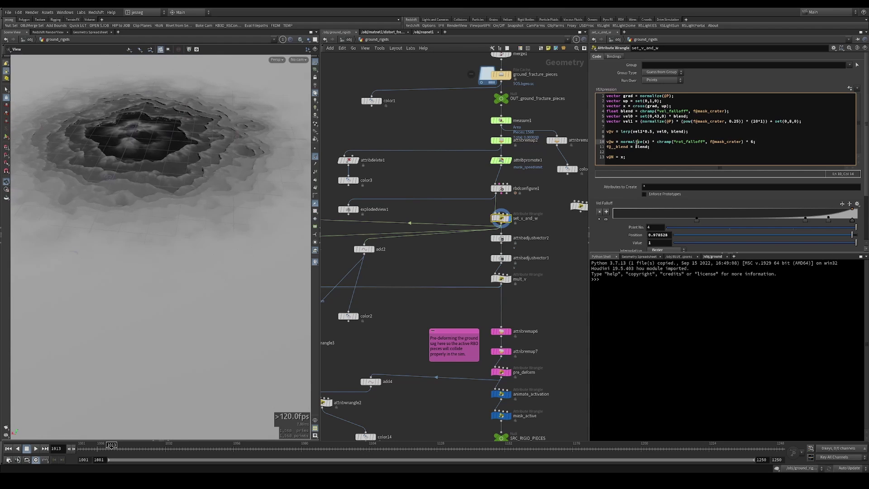
drag(670, 105, 610, 96)
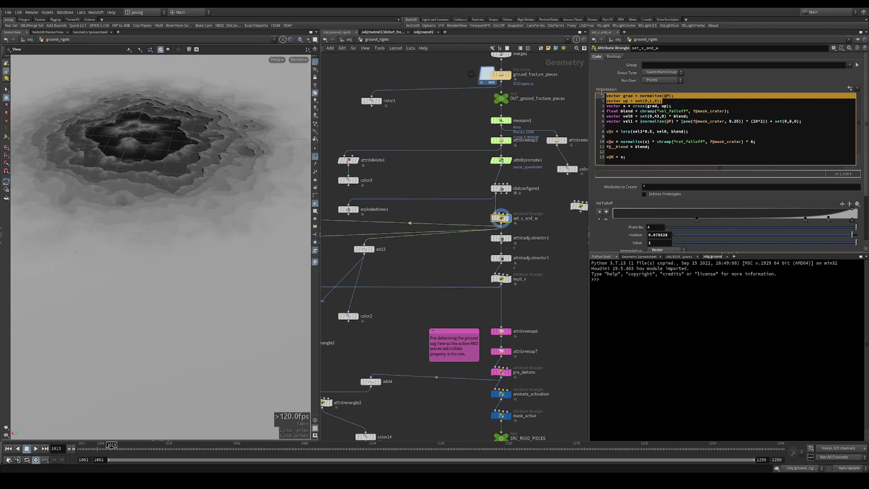
click(652, 96)
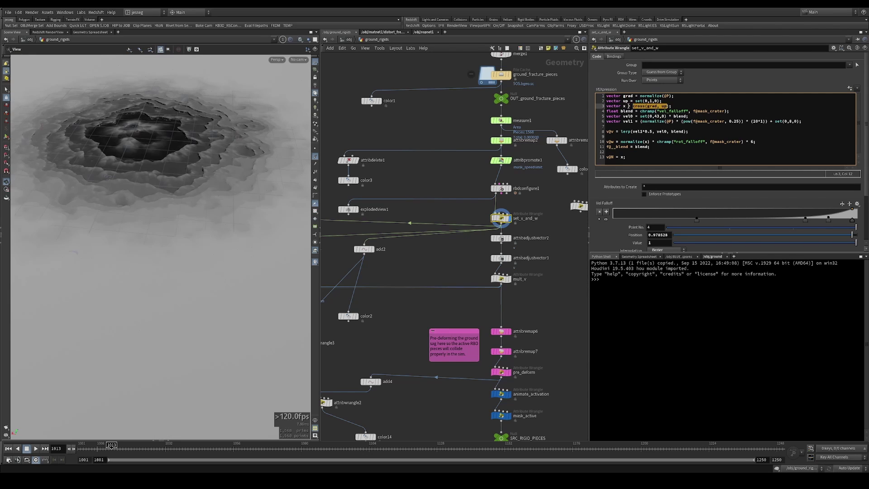
drag(628, 106, 624, 101)
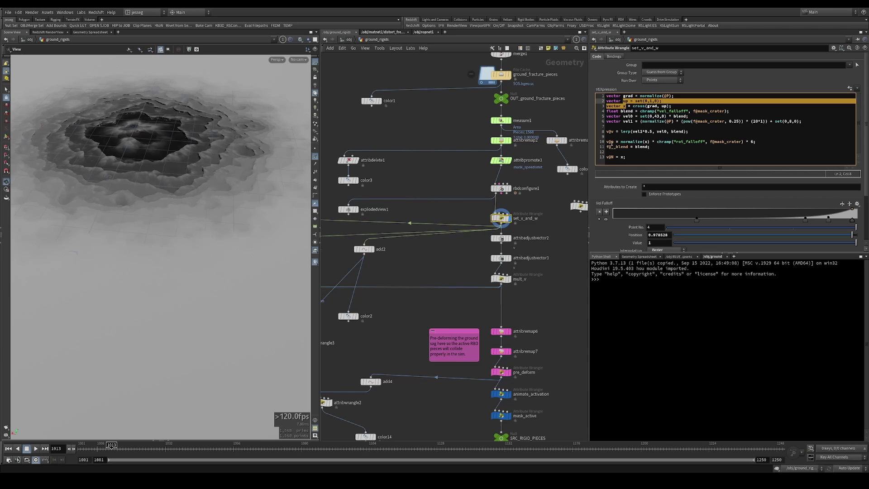
drag(649, 141, 727, 143)
drag(732, 142, 705, 142)
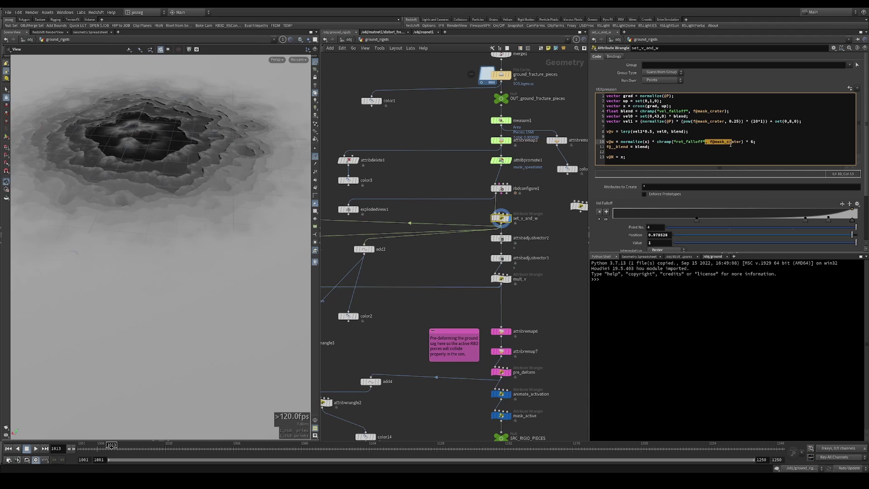
click(743, 143)
scroll(701, 193, down, 1)
scroll(688, 203, down, 5)
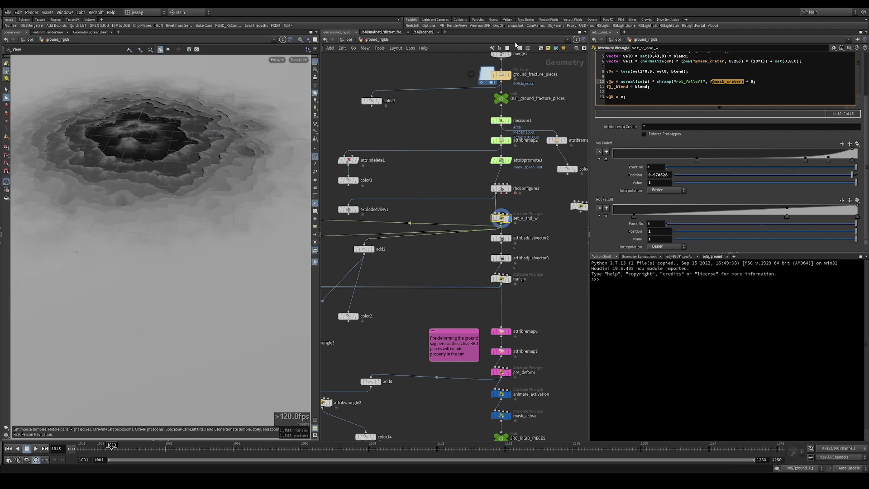
Step: Delete the demonstration Add node and the two wrangles connected to it
middle_drag(433, 232, 563, 189)
drag(440, 221, 375, 185)
key(Delete)
middle_drag(370, 205, 442, 194)
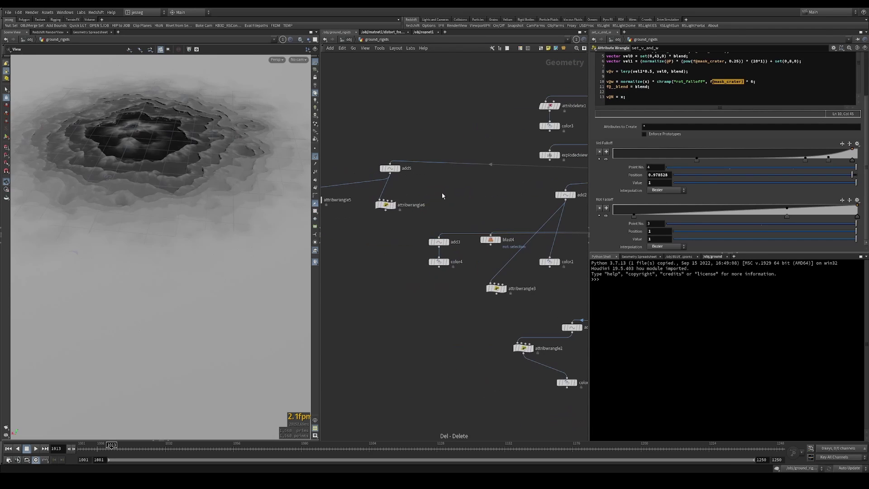
drag(429, 218, 379, 141)
key(Delete)
middle_drag(377, 168, 435, 147)
drag(434, 152, 337, 221)
key(Delete)
middle_drag(466, 186, 339, 206)
middle_drag(458, 185, 357, 191)
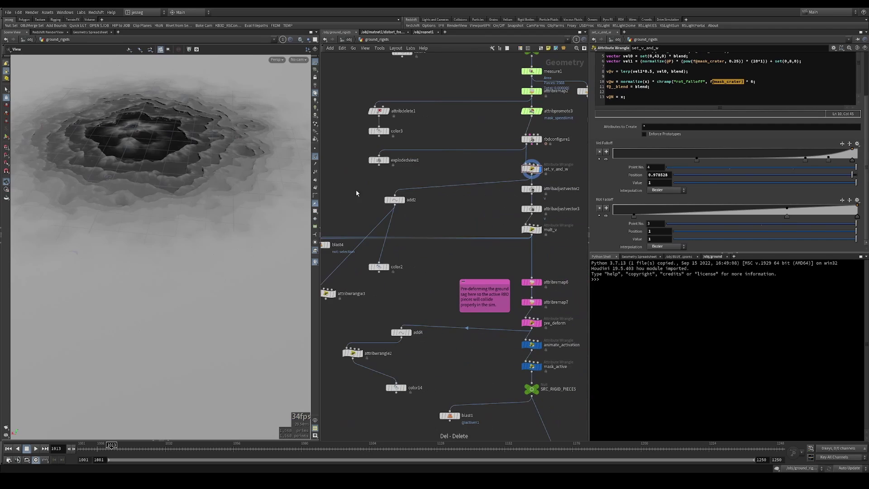
Step: Display the add2 points and compare the view with velocity trails hidden and shown
click(402, 200)
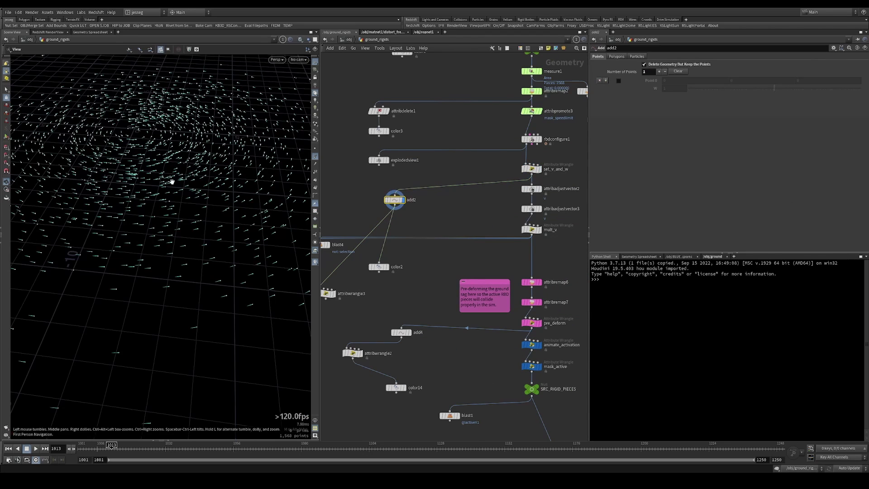
click(316, 171)
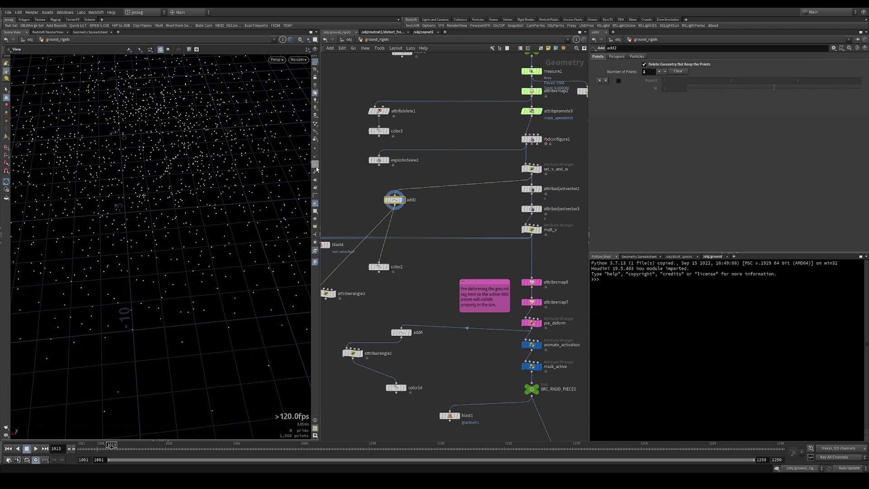
click(316, 171)
drag(153, 151, 181, 202)
Step: Compare add2's velocity trails when fed from set_v_and_w and attribadjustvector2, finishing with attribadjustvector2 connected
click(540, 189)
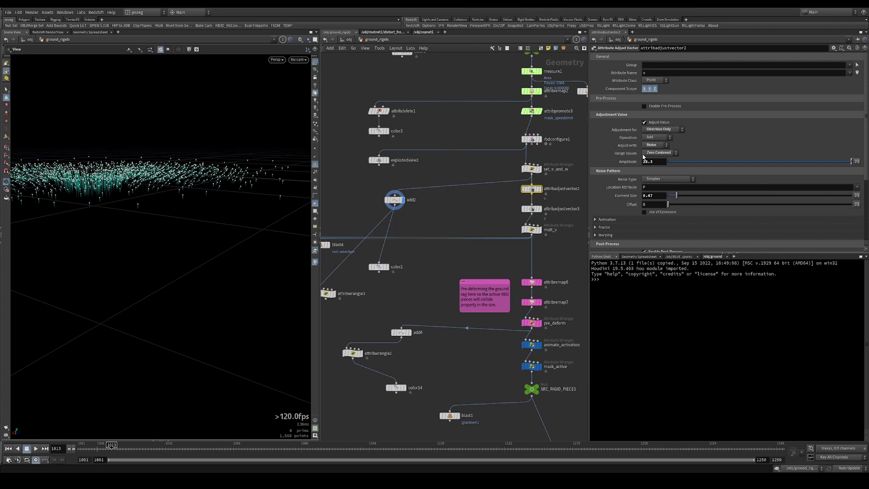
click(532, 194)
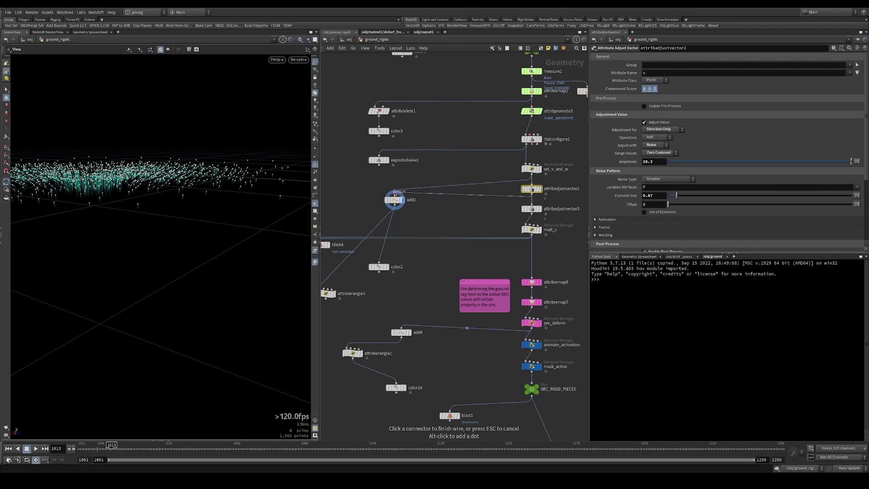
click(395, 195)
drag(103, 160, 184, 175)
click(532, 174)
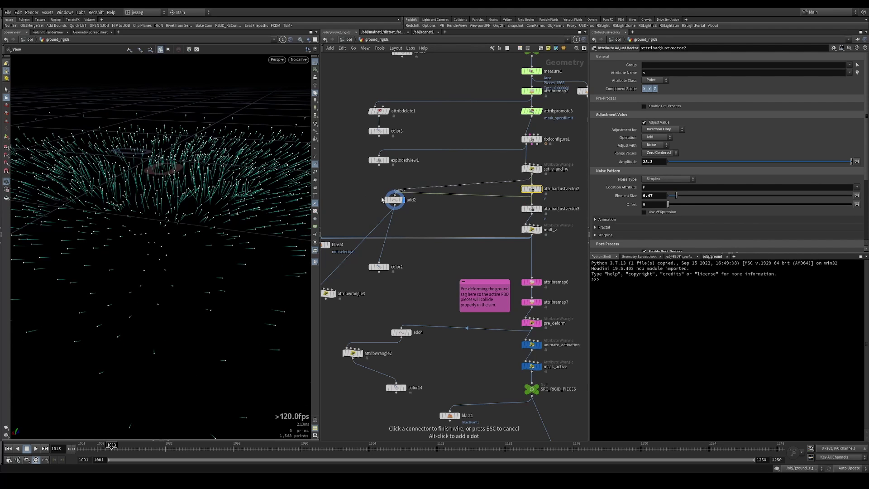
click(395, 195)
click(532, 194)
click(395, 195)
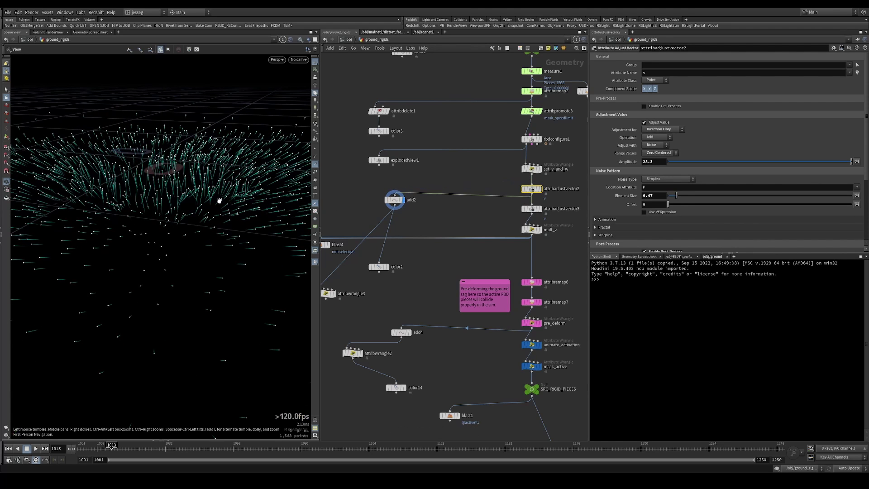
Step: Examine the noise-varied trail directions along with attribadjustvector2's direction noise, __blend attribute and maximum length settings
drag(200, 185, 162, 207)
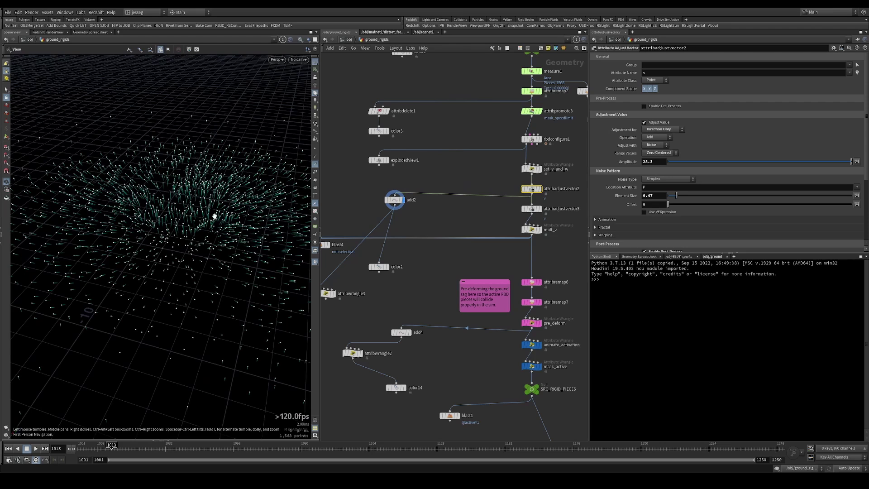
drag(215, 216, 175, 204)
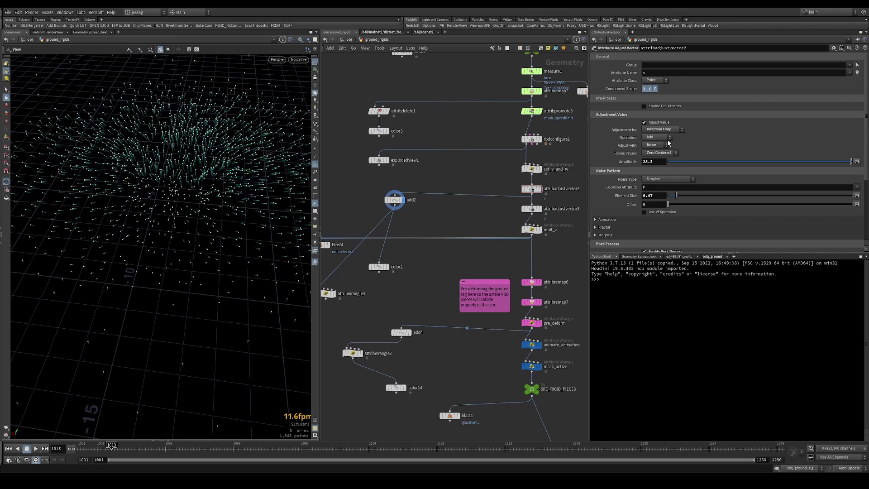
scroll(666, 137, down, 4)
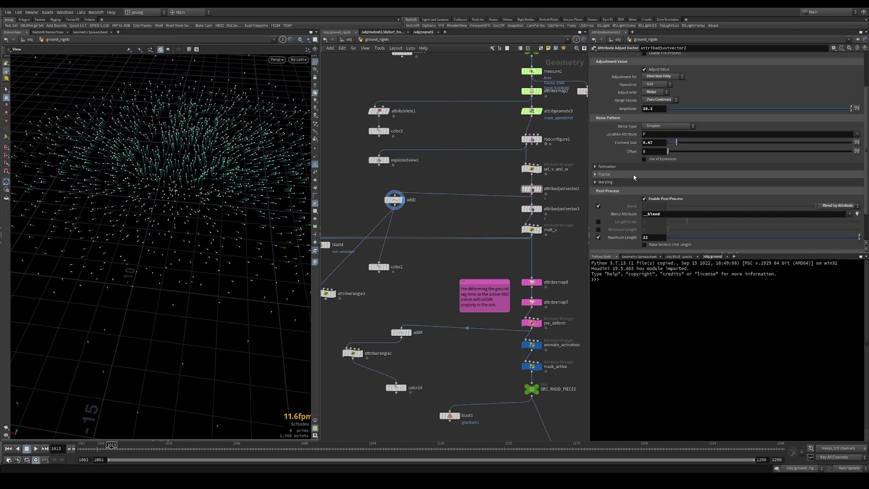
scroll(644, 140, down, 2)
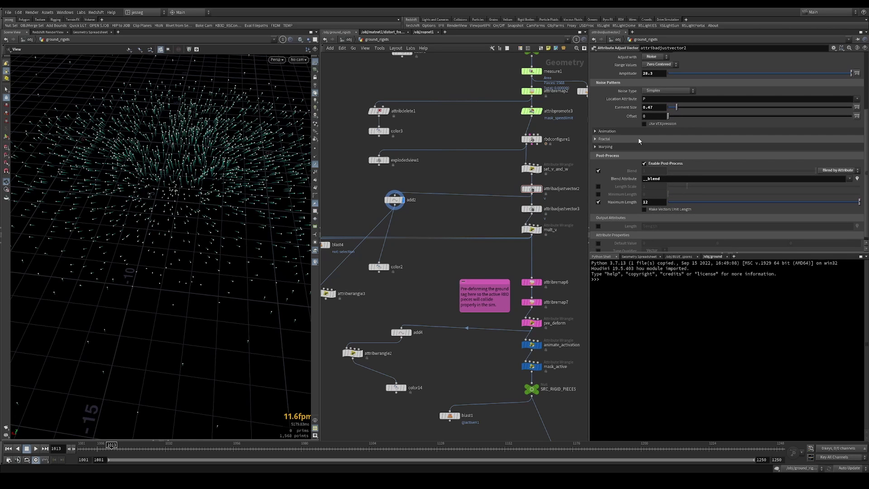
Step: Feed attribadjustvector3 into add2 and examine its random length multiplier and the resulting velocity trails
click(532, 209)
scroll(664, 115, up, 1)
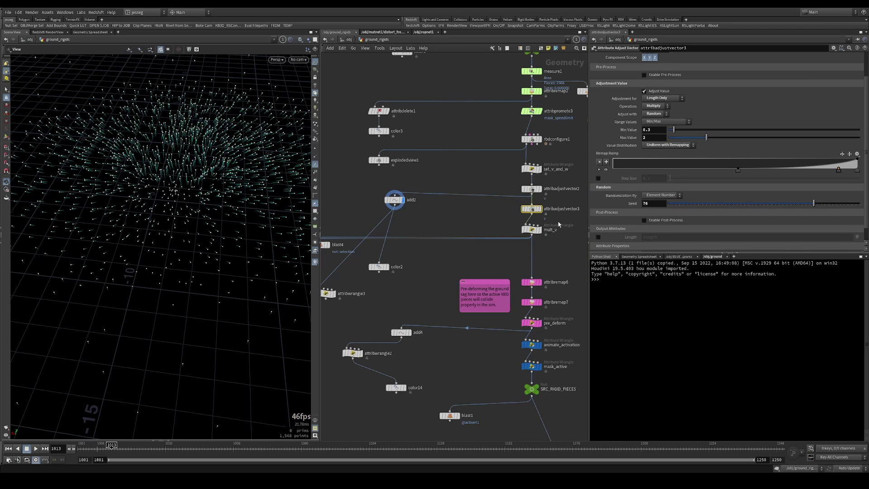
drag(532, 215, 395, 196)
scroll(195, 171, up, 3)
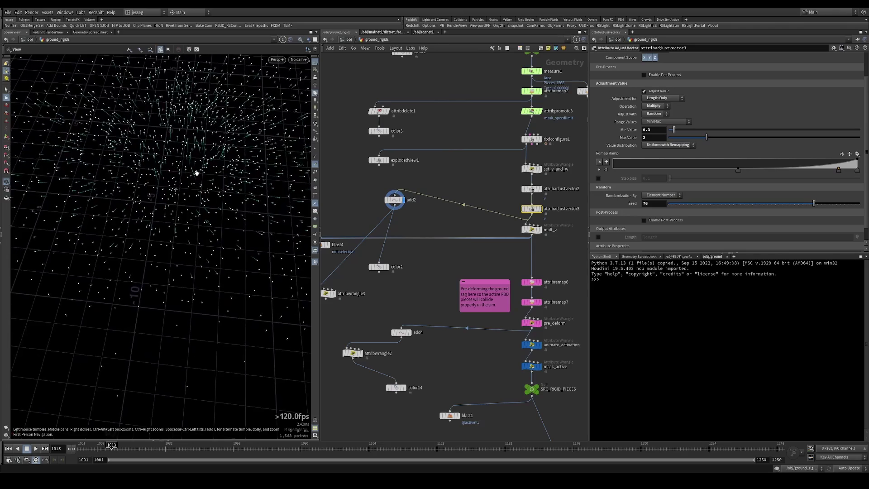
drag(198, 173, 210, 216)
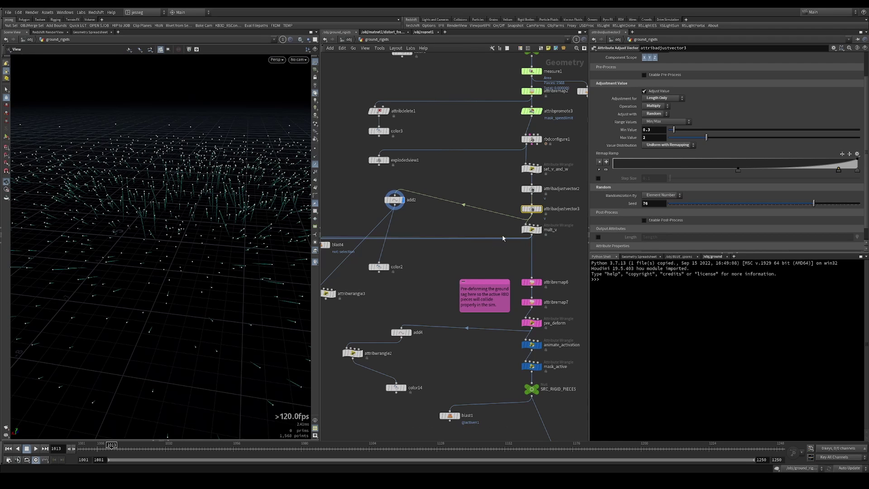
Step: Select the mult_v wrangle and connect its output to the add2 node
click(546, 233)
middle_drag(547, 233, 510, 198)
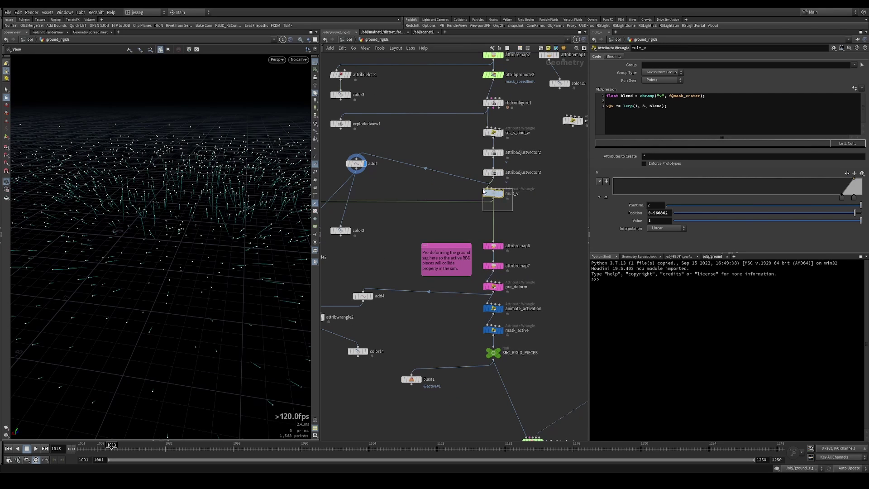
click(501, 193)
drag(493, 199, 356, 159)
Step: Compare the velocity trails from attribadjustvector3 with those from mult_v, and show the mult_v blend ramp code
drag(399, 142, 360, 173)
key(r)
drag(195, 186, 197, 201)
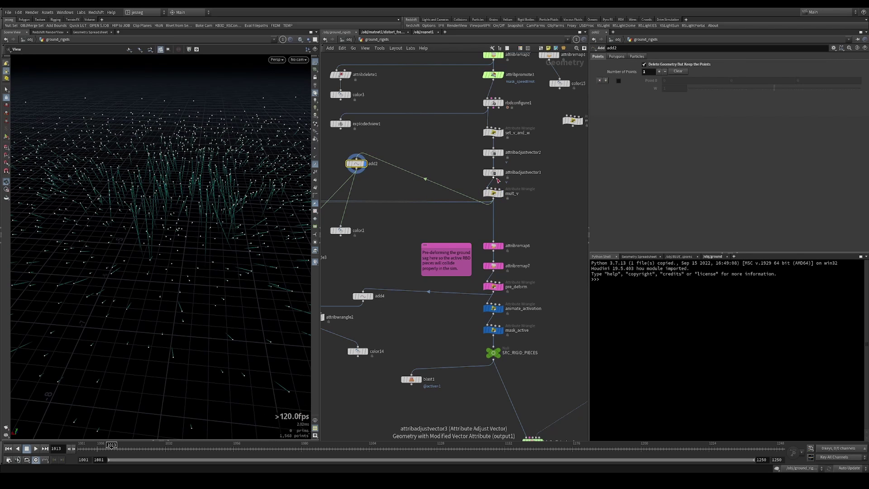
drag(158, 172, 232, 165)
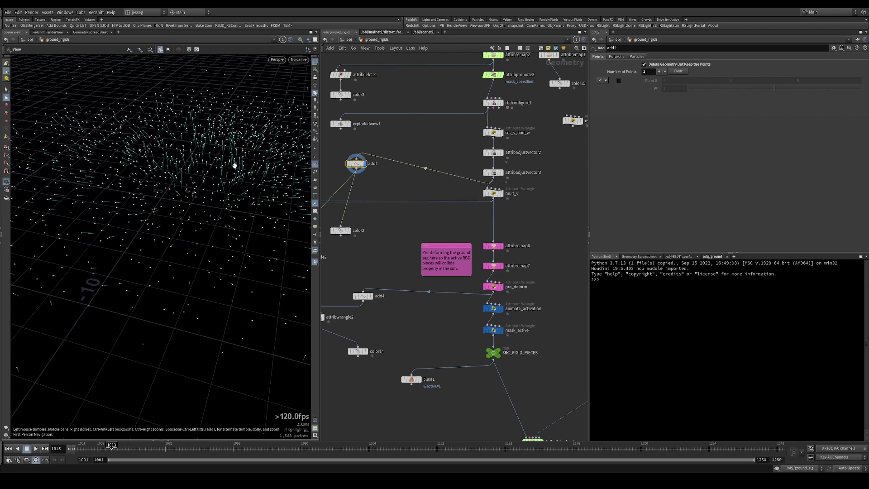
click(494, 194)
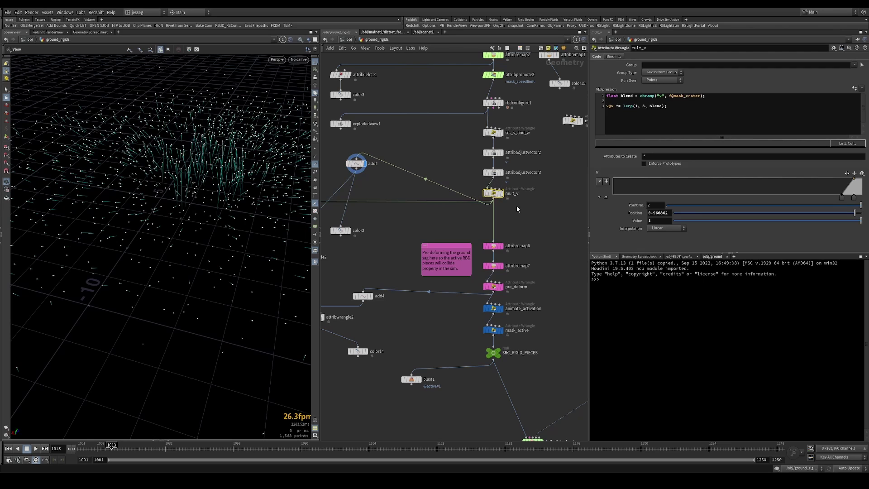
drag(245, 165, 214, 189)
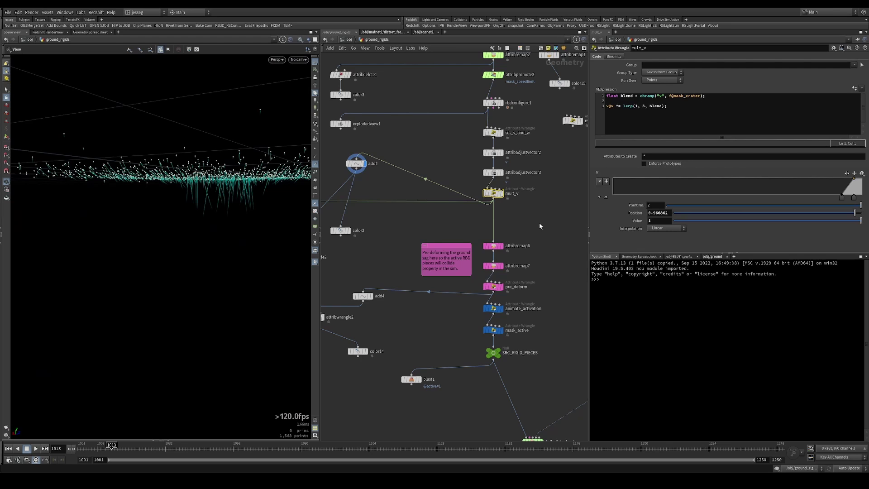
Step: Color set_v_and_w, attribadjustvector2, attribadjustvector3 and mult_v light green in the network
scroll(540, 226, down, 5)
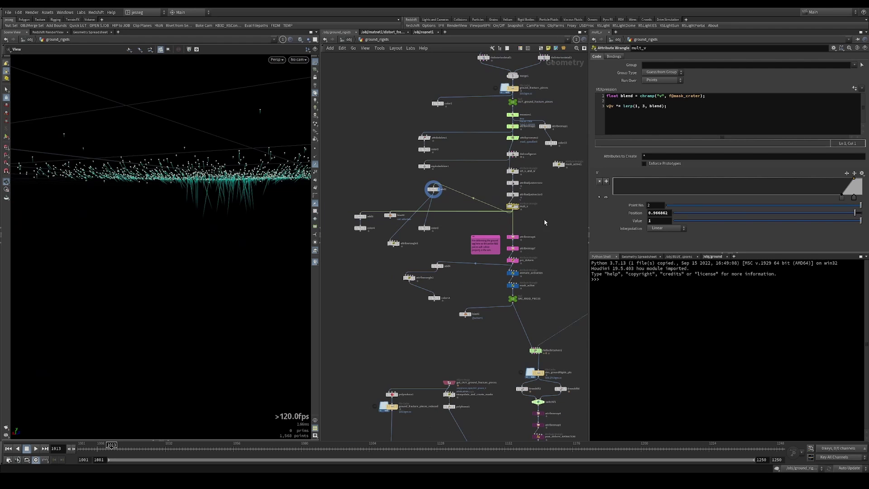
drag(545, 221, 498, 160)
middle_drag(529, 206, 475, 216)
scroll(475, 219, up, 4)
key(c)
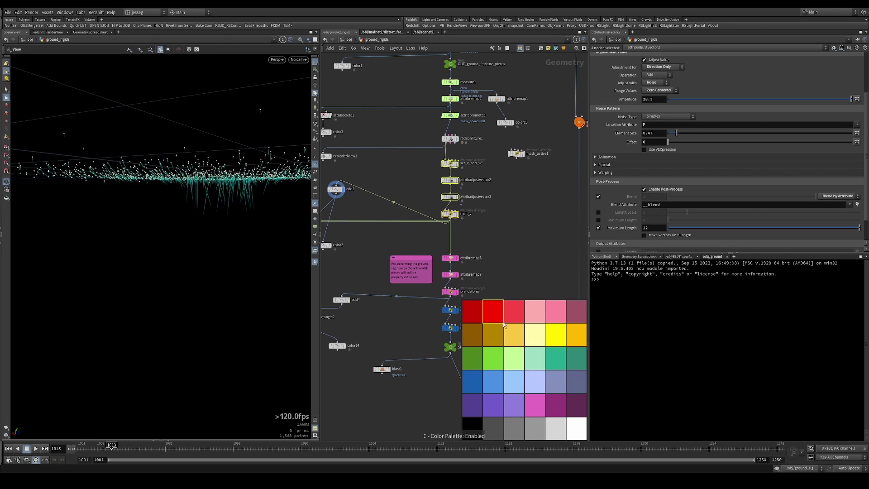
click(510, 355)
key(c)
click(486, 217)
Step: Align the loose side nodes down to mask_active1 beside the main geometry chain
middle_drag(490, 229, 454, 255)
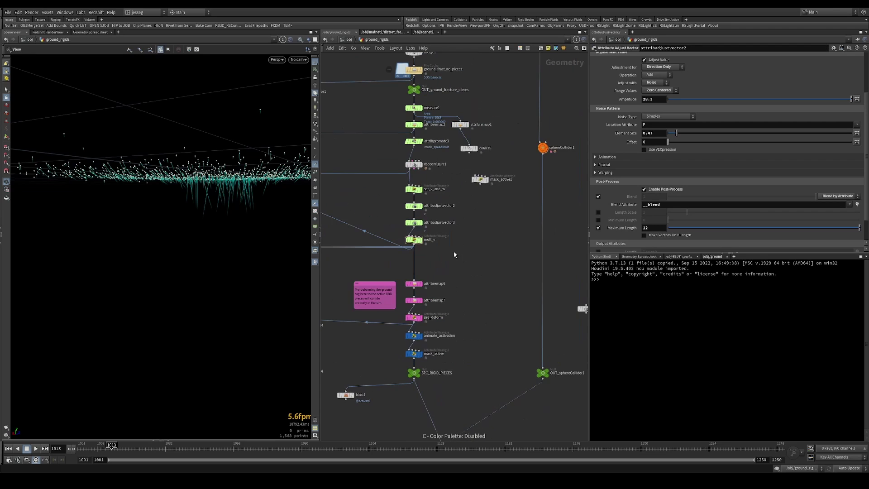
drag(488, 195, 460, 113)
key(a)
drag(469, 132, 496, 149)
Step: Select the four green velocity nodes and bring the chain down to the rbdbulletsolver into view
drag(459, 255, 394, 181)
middle_drag(458, 264, 492, 189)
scroll(503, 232, down, 2)
scroll(489, 197, up, 3)
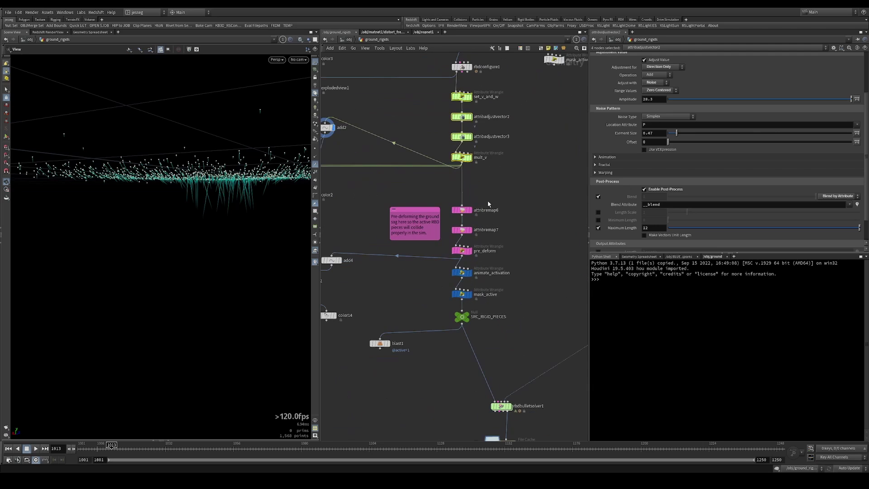